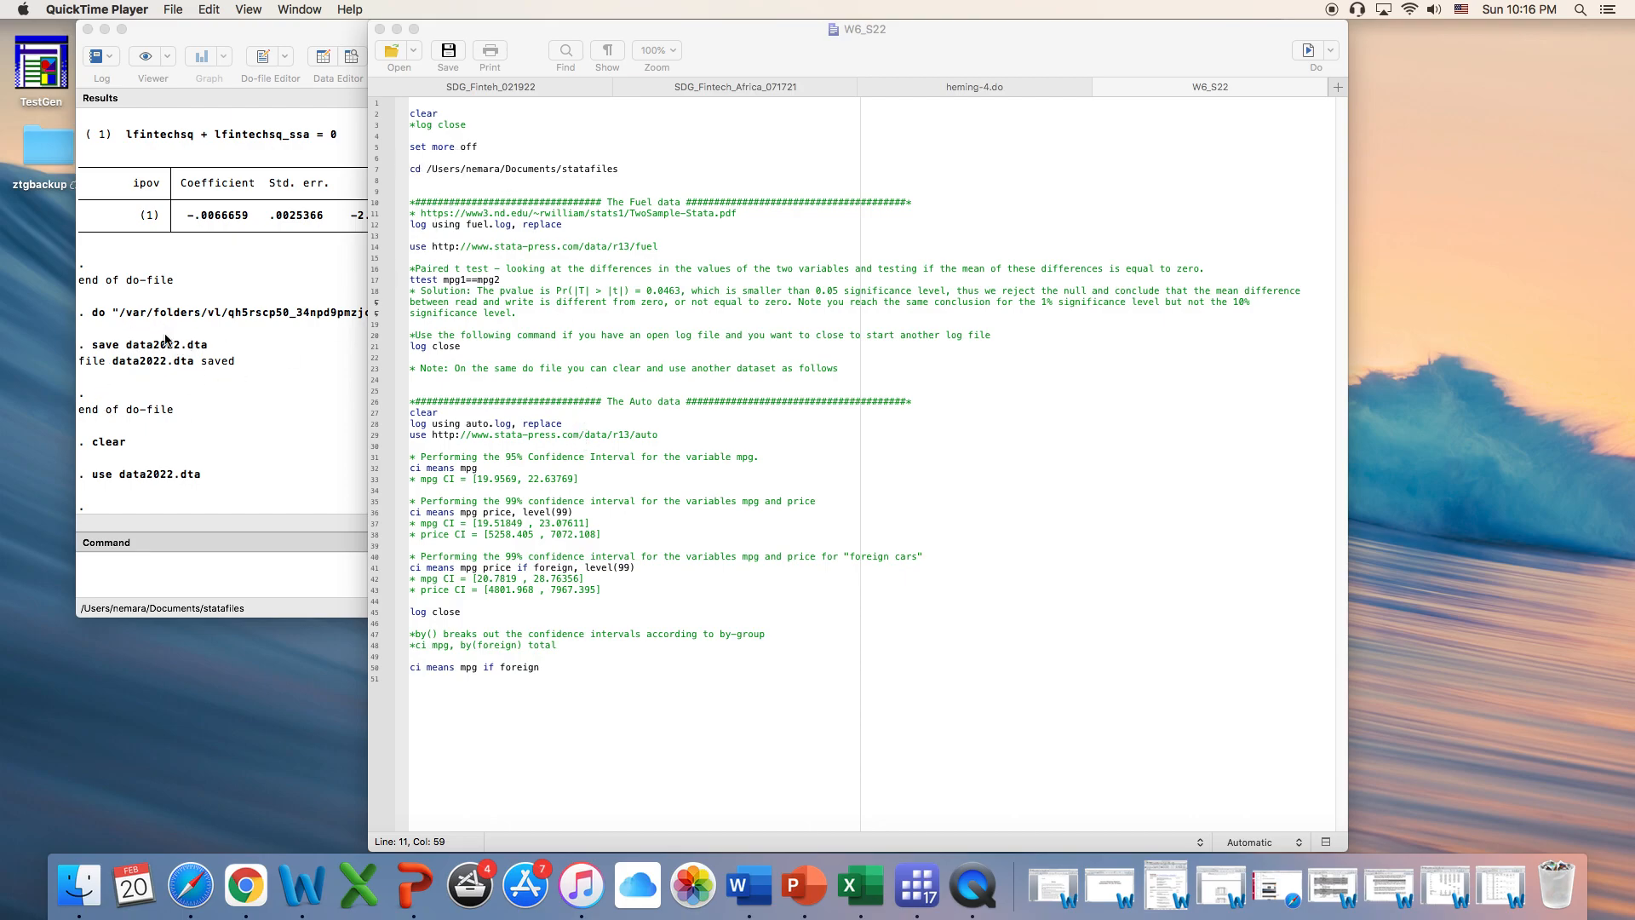
Step: Run the do-file's setup lines that clear memory, set more off and change the working directory to the statafiles folder
click(424, 108)
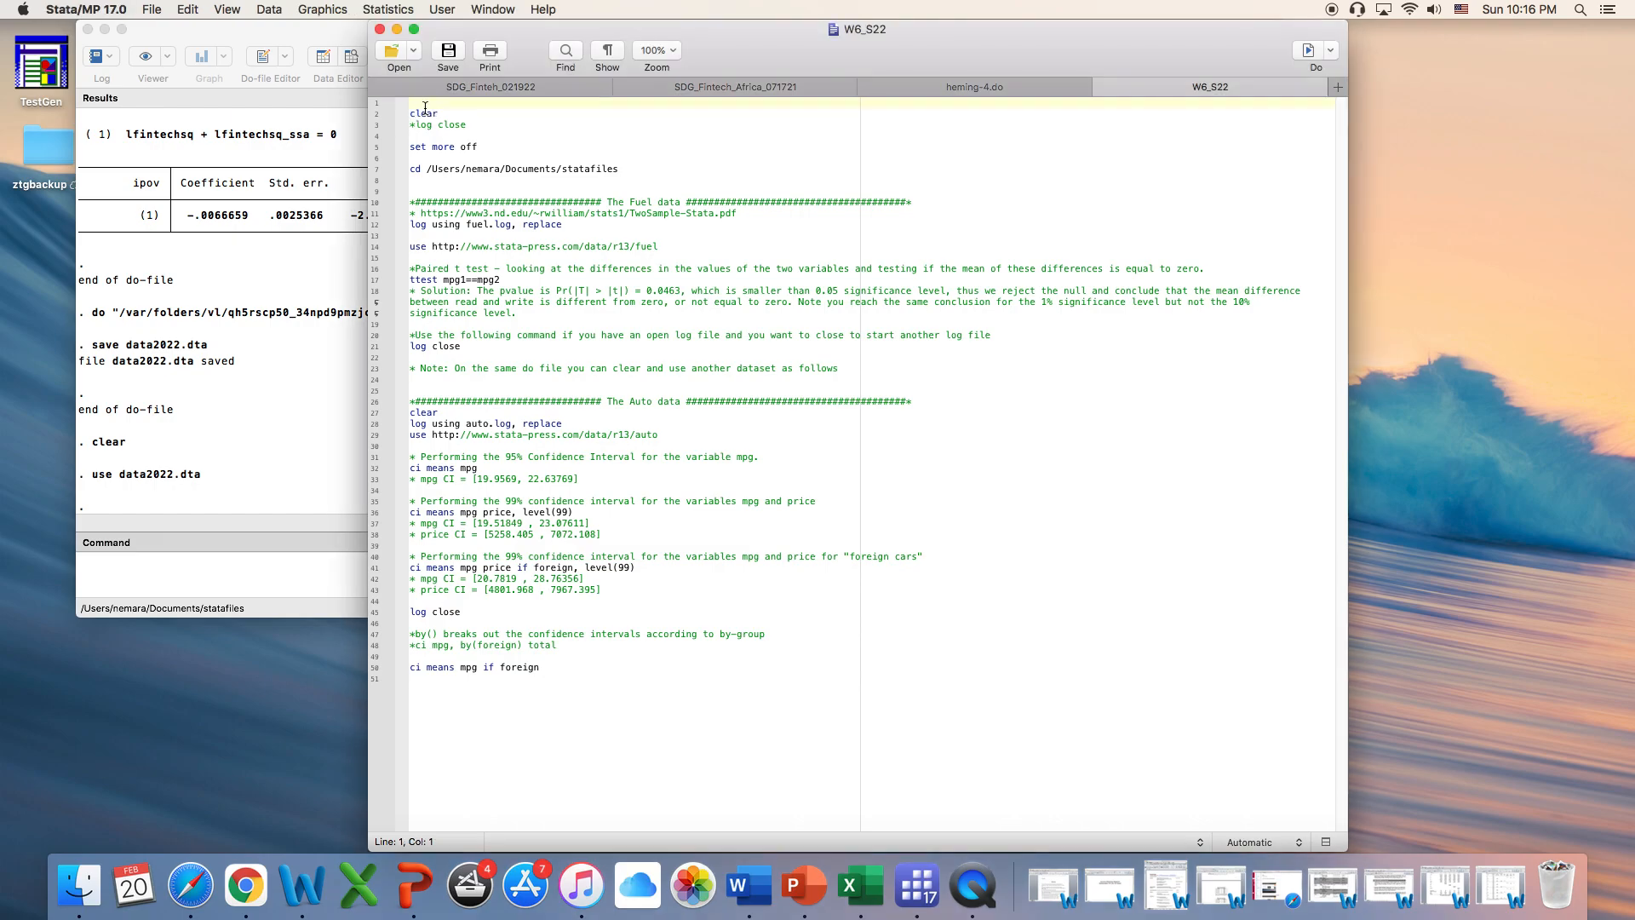
drag(424, 108, 654, 177)
click(1308, 56)
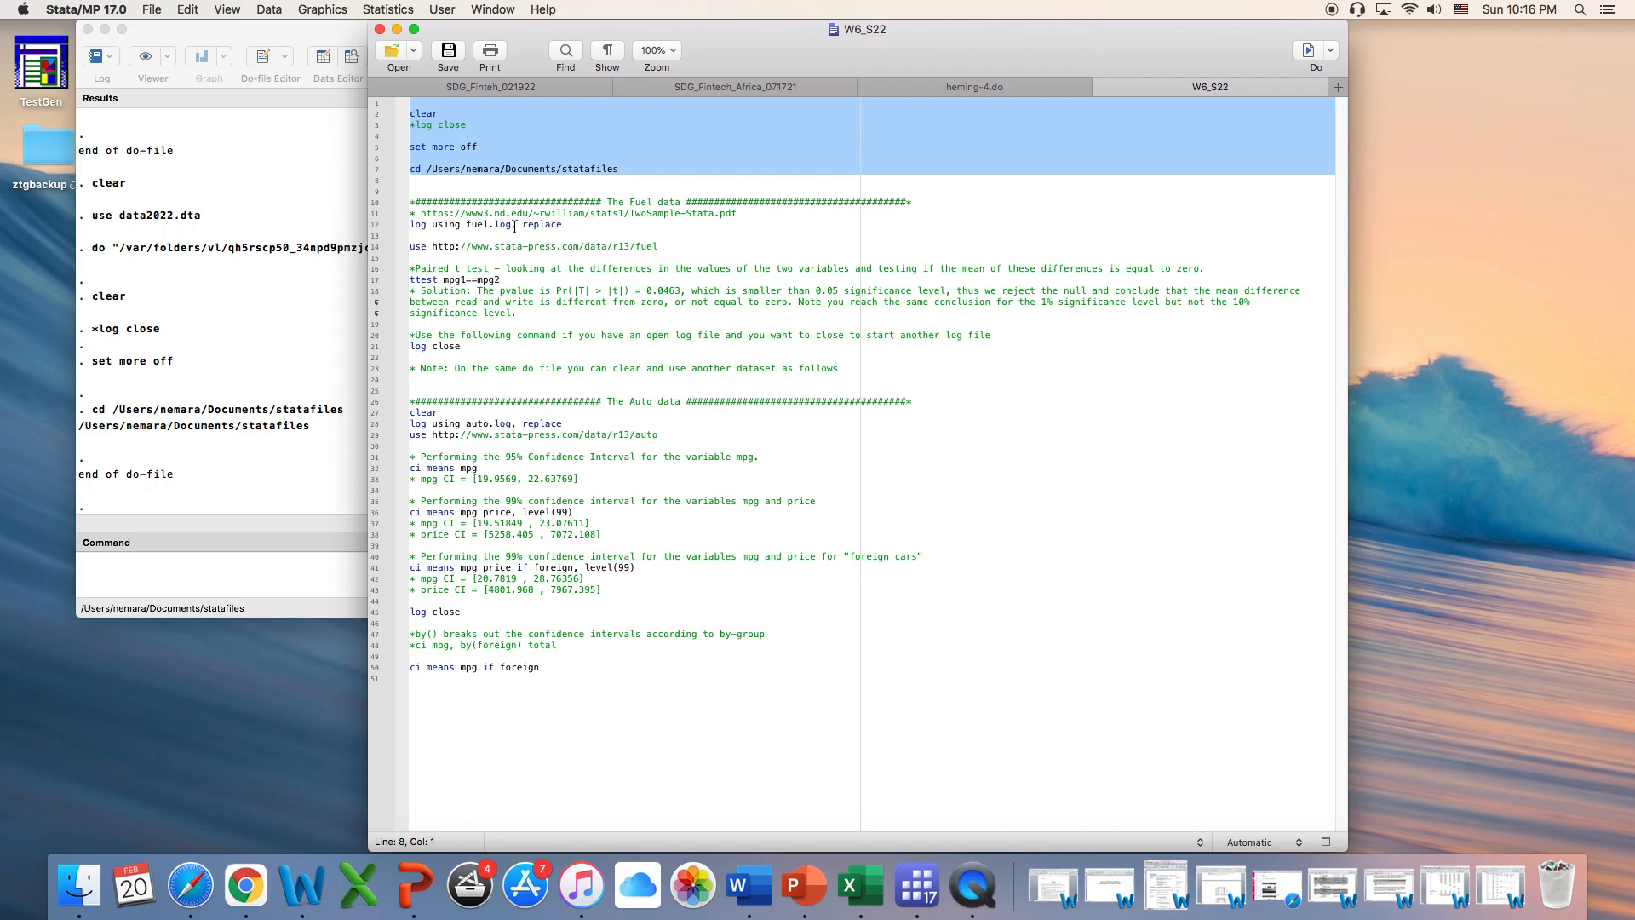
Step: Run only the "log using fuel.log, replace" line to start the log for the fuel data
drag(515, 225, 494, 225)
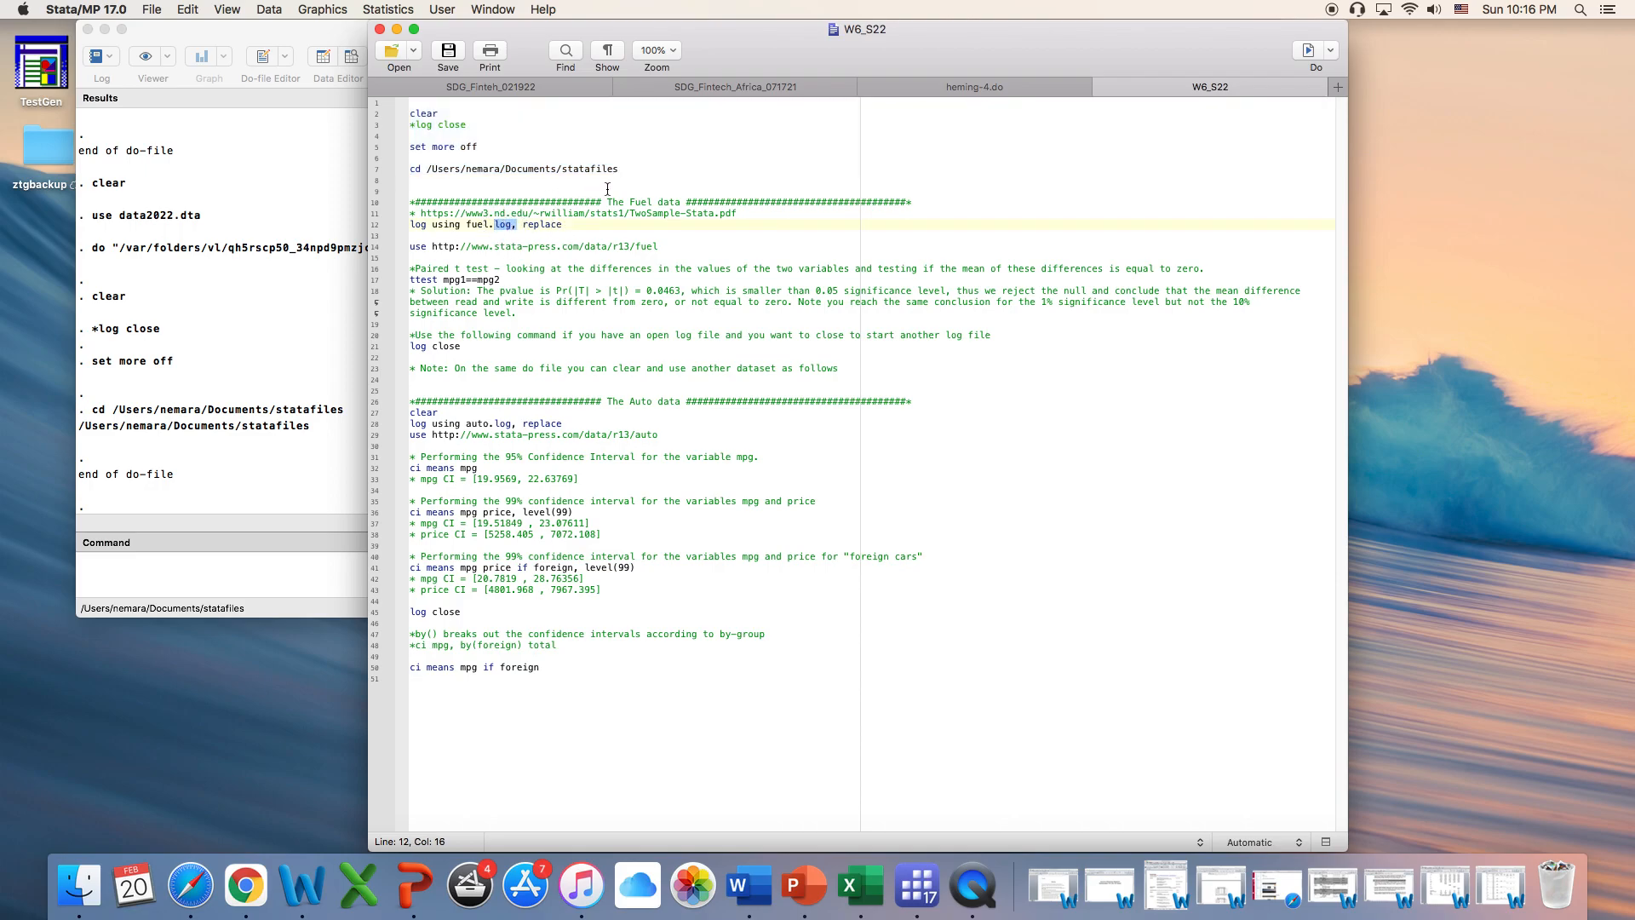
click(583, 229)
double_click(641, 246)
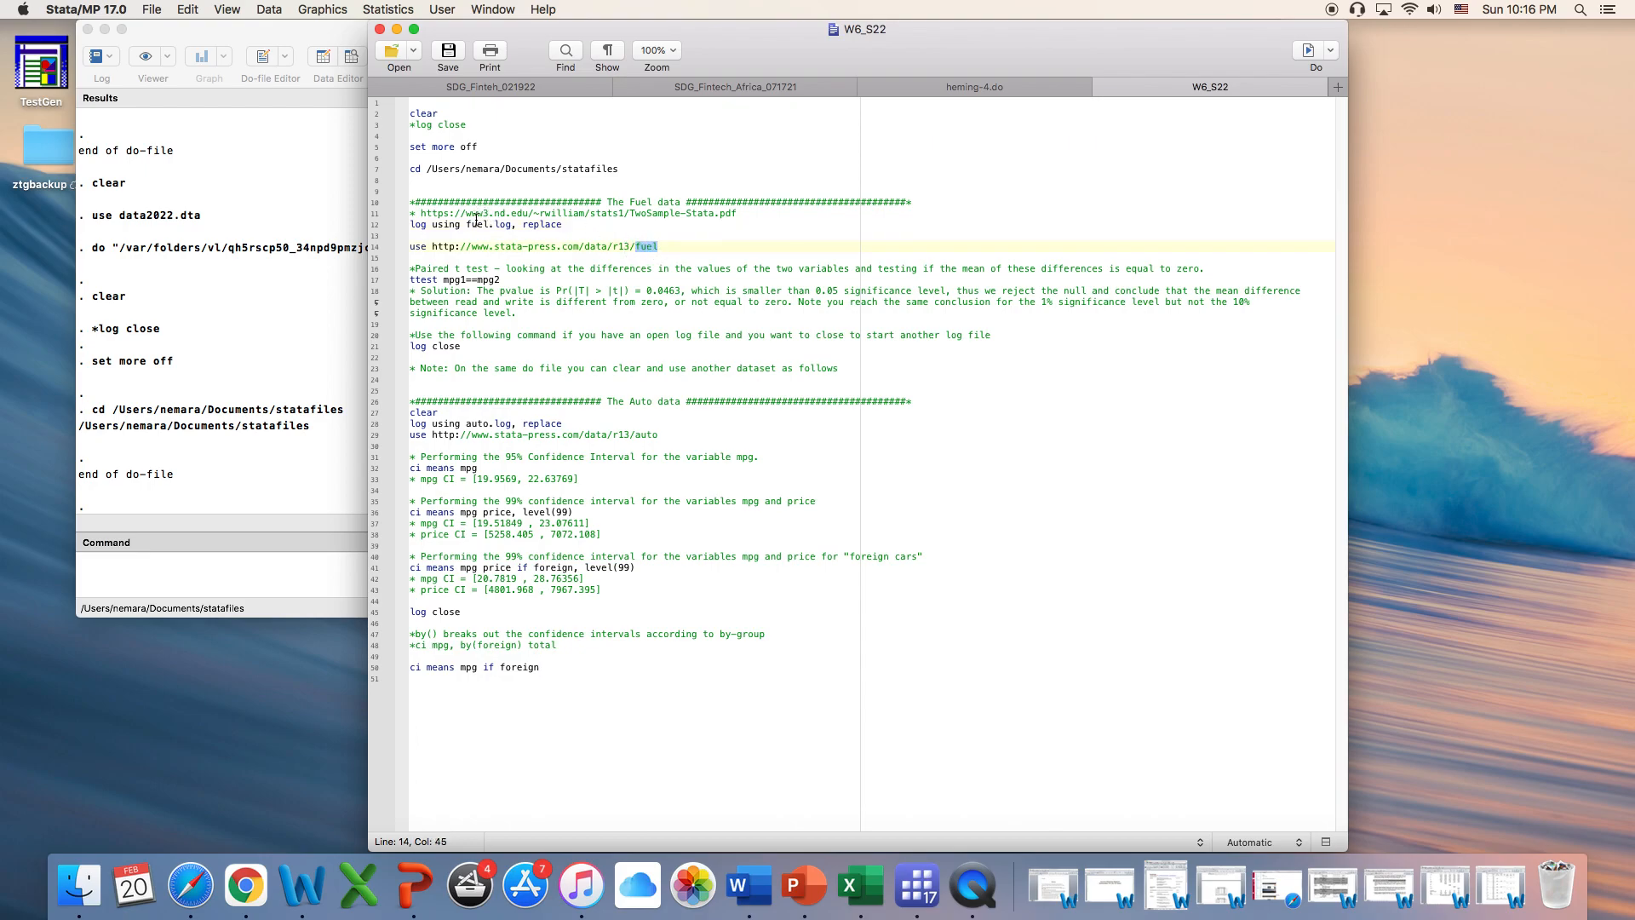
drag(573, 224, 384, 223)
click(1310, 53)
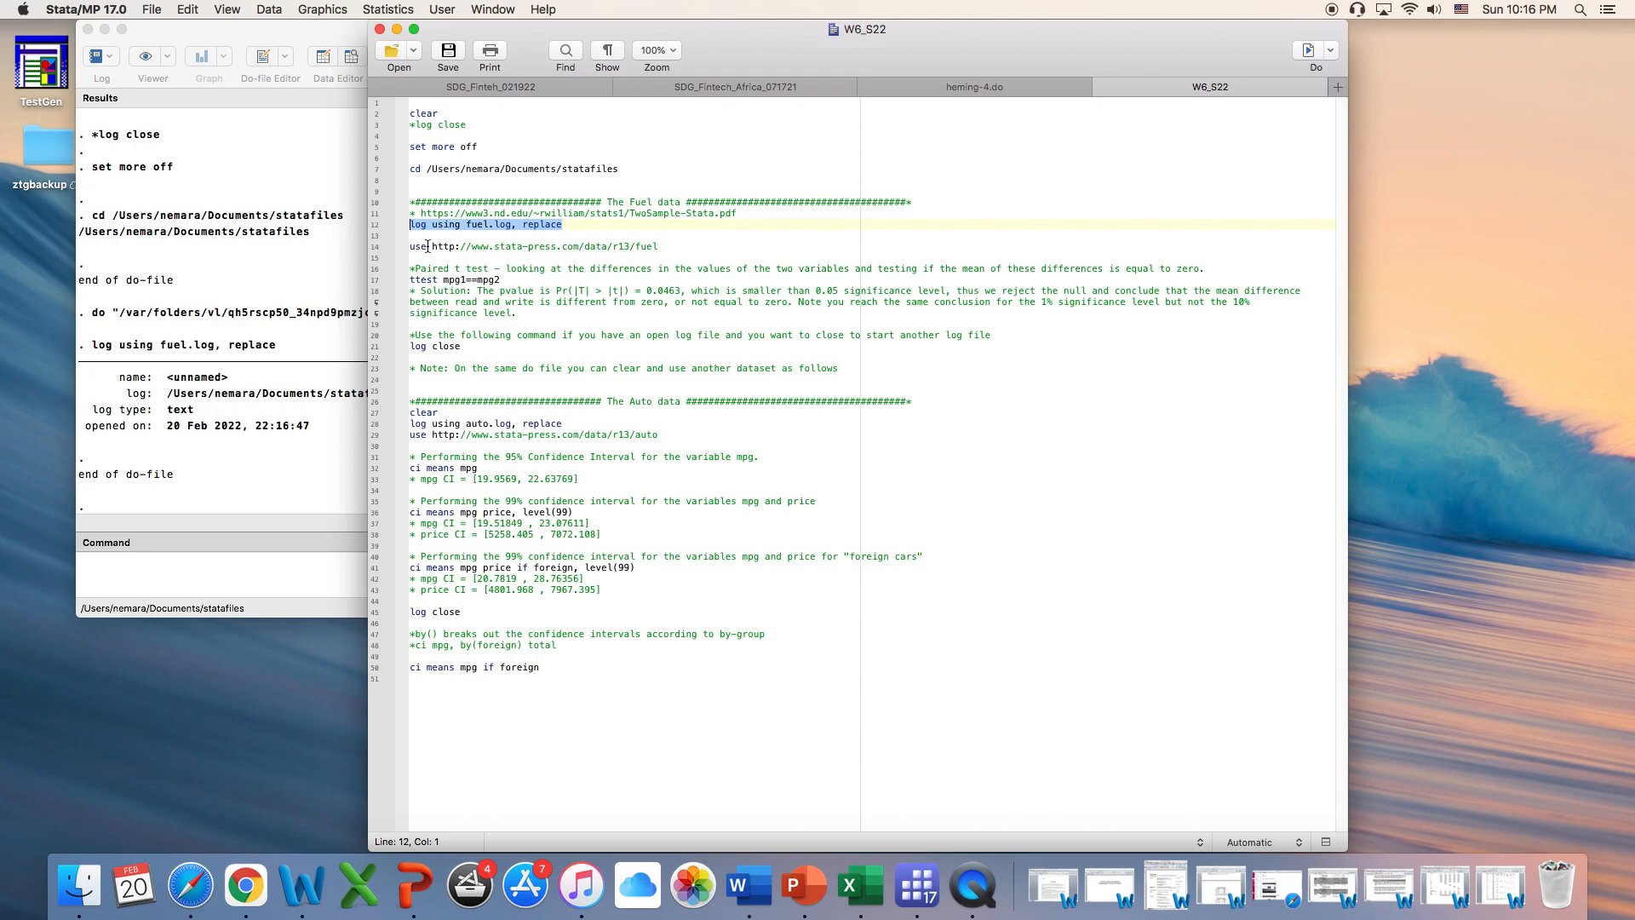
click(671, 247)
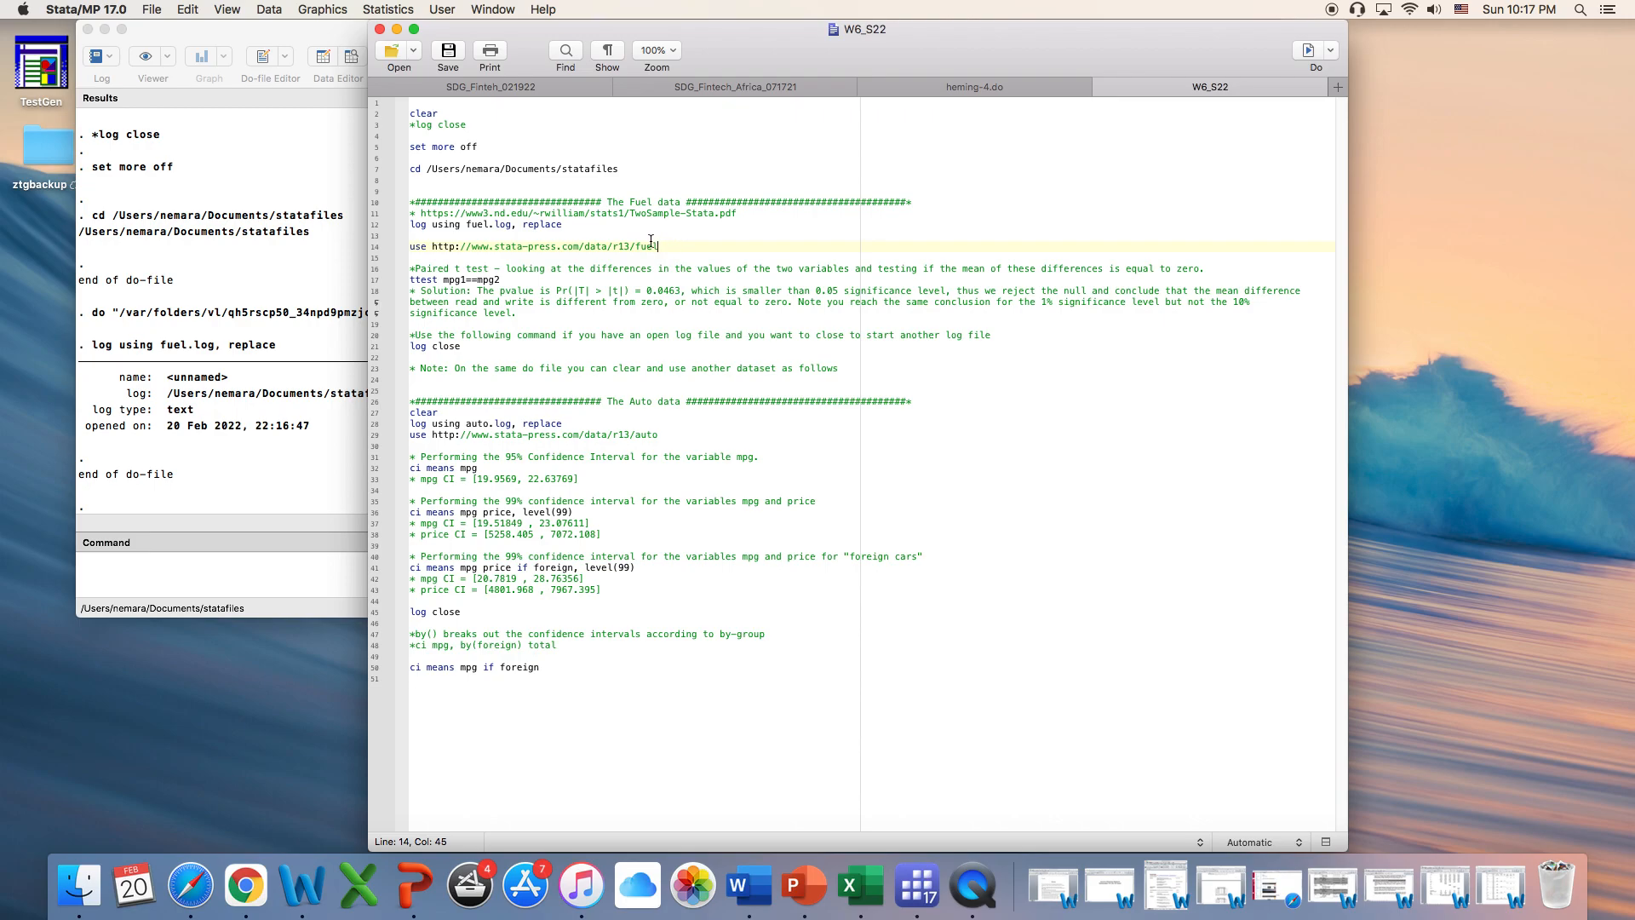
drag(671, 247, 394, 253)
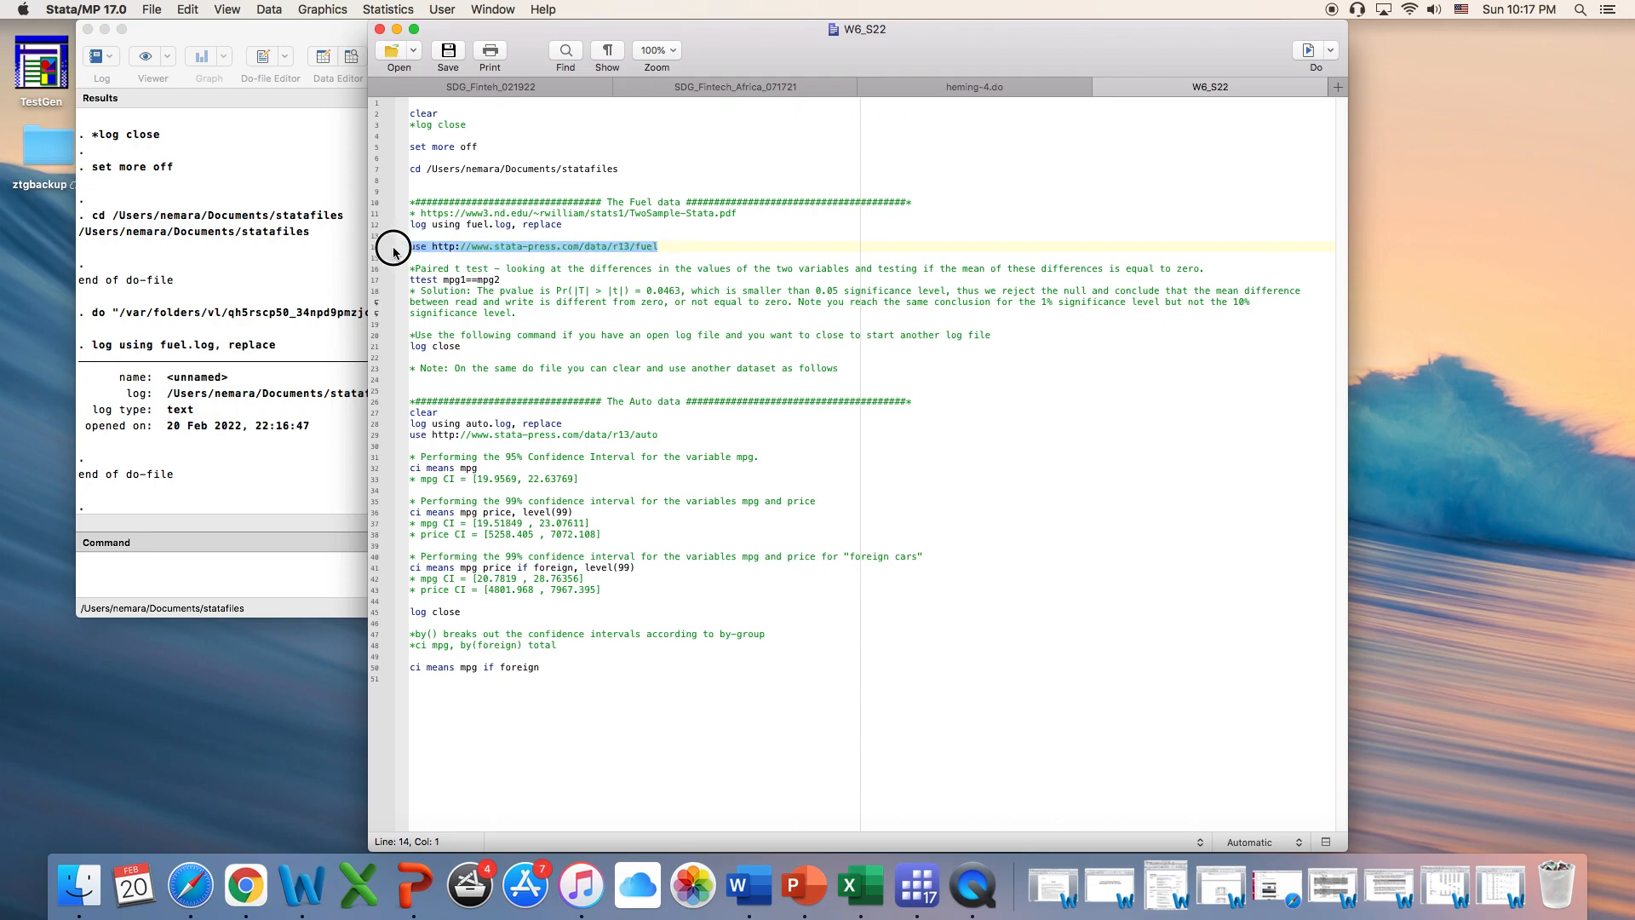
click(1305, 49)
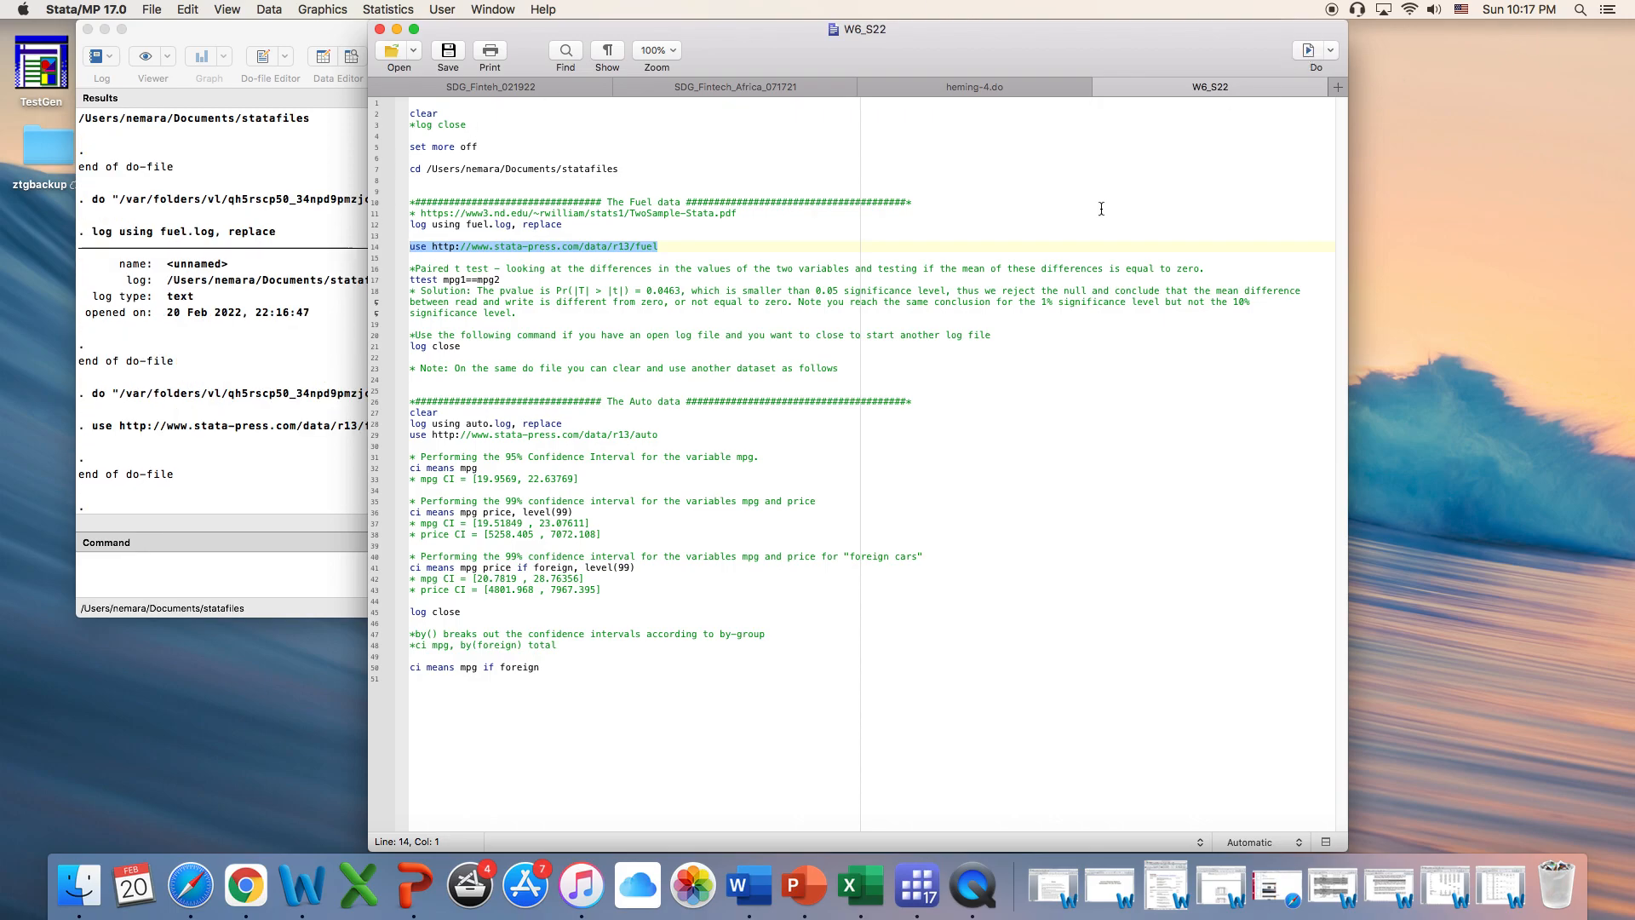
Step: Examine the fuel dataset's variable labels and its observations in the Data Editor, then return to the do-file
click(160, 372)
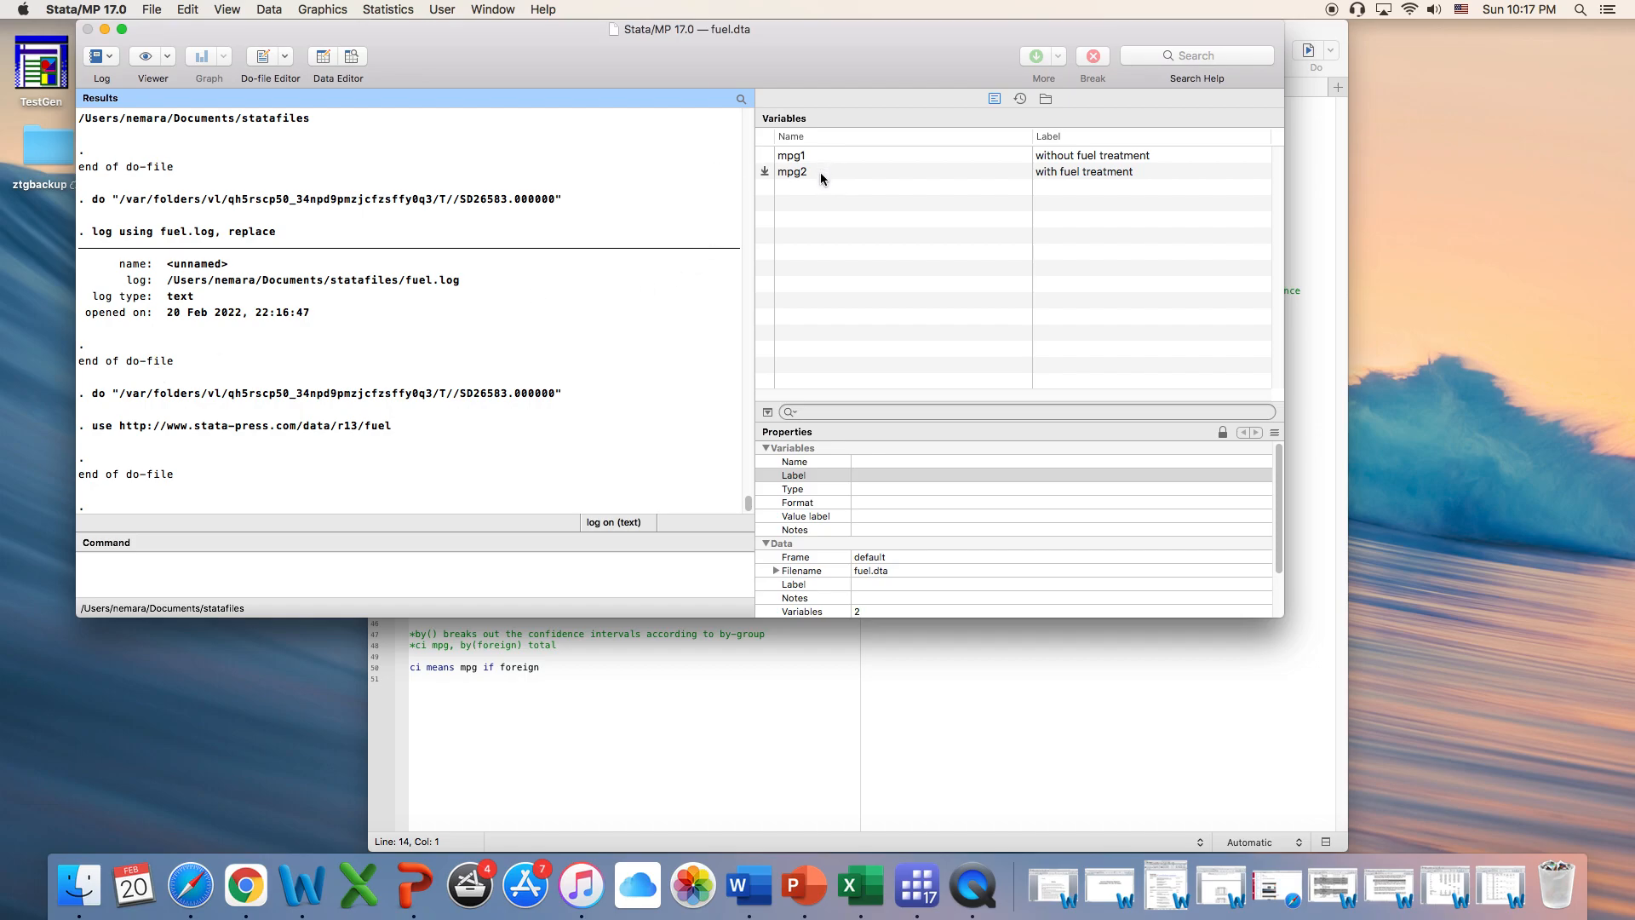
click(323, 60)
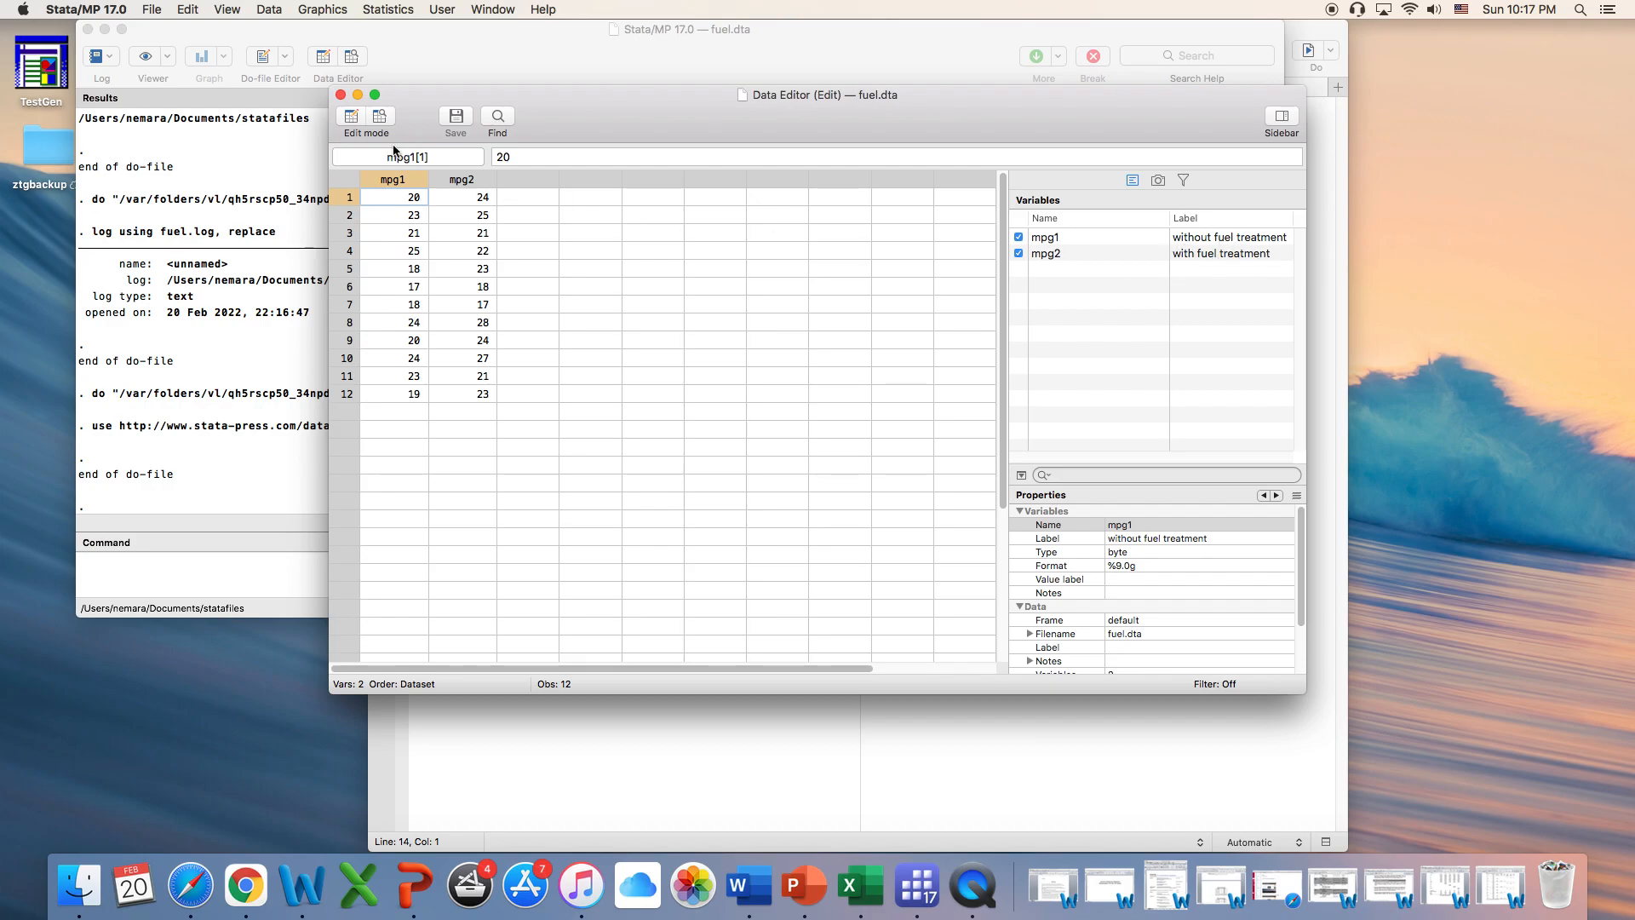
click(341, 95)
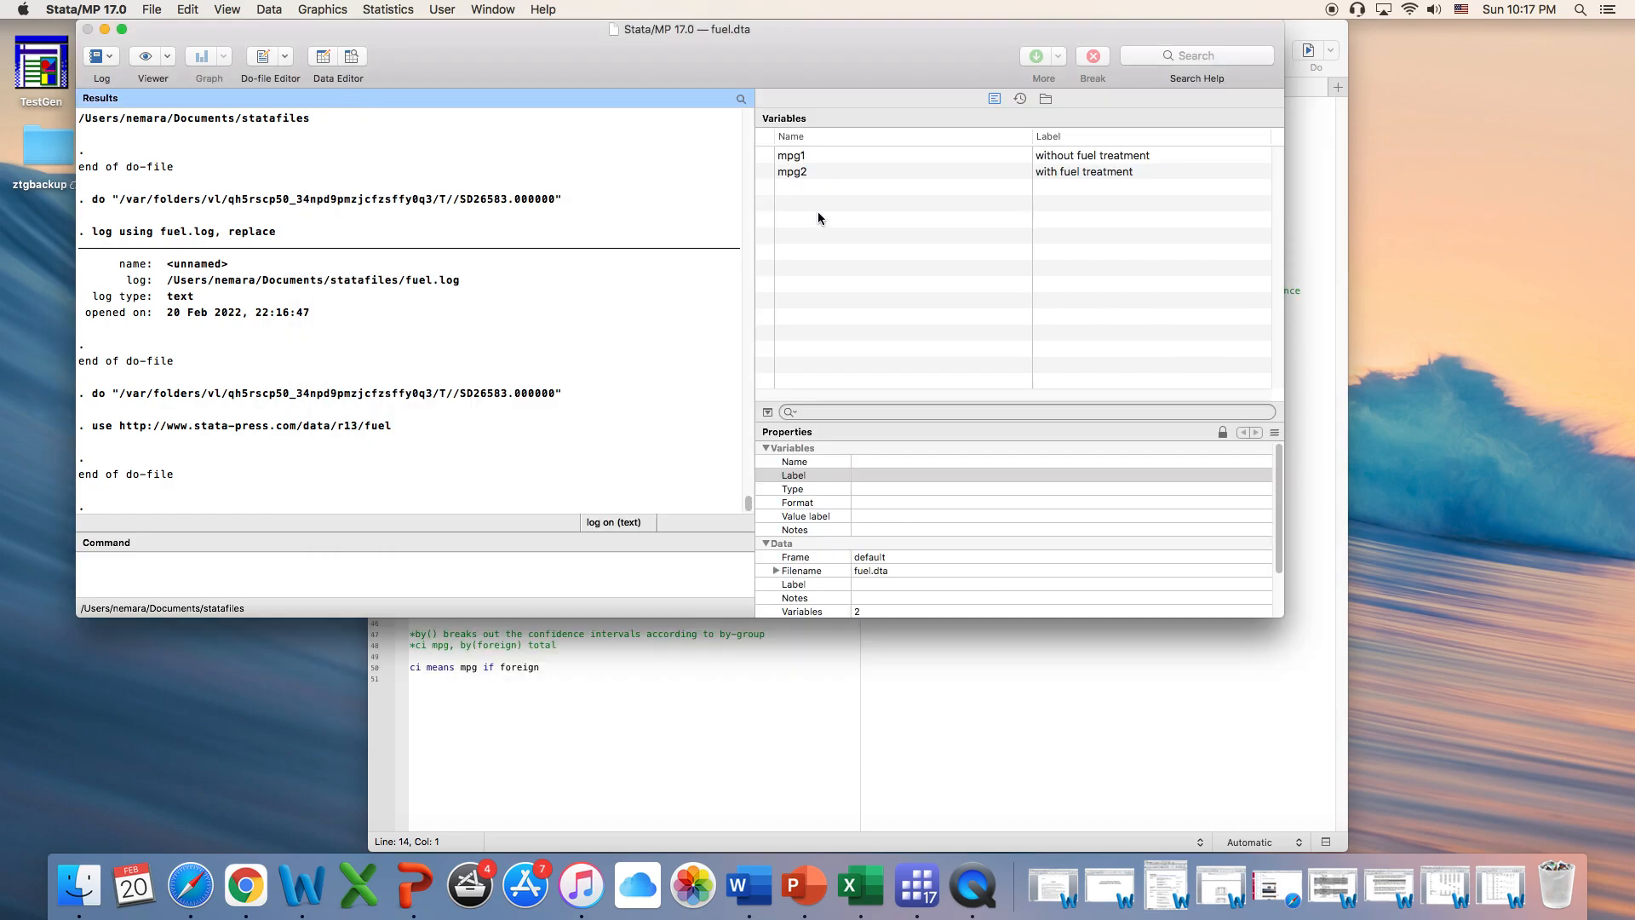
click(1308, 295)
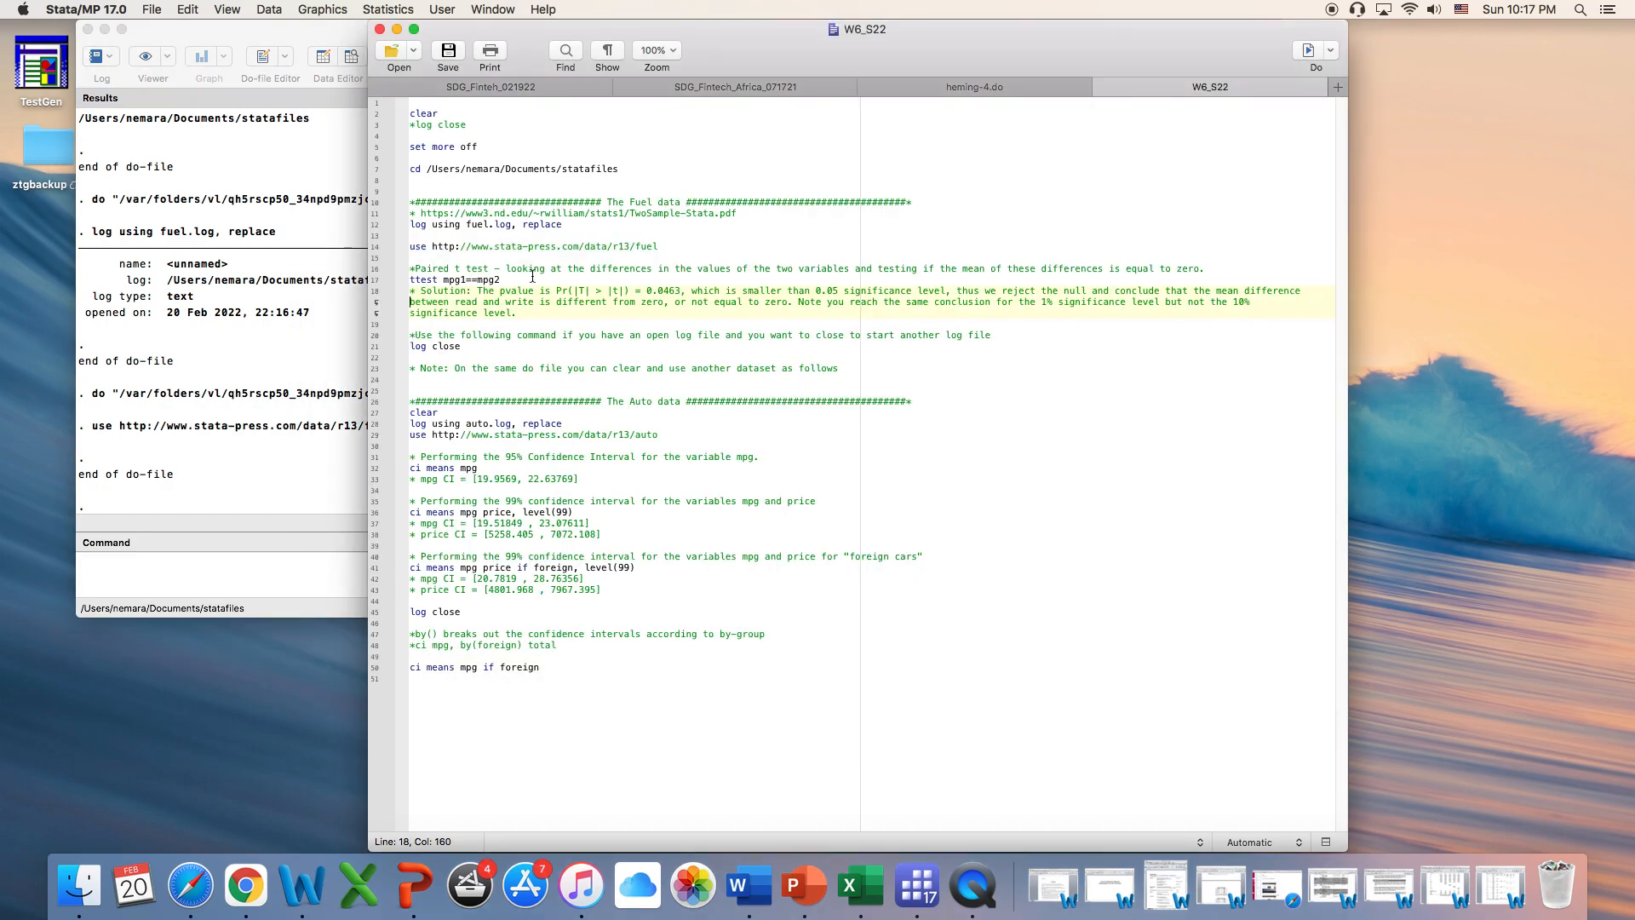
Step: Run the paired t test "ttest mpg1==mpg2" and move the do-file window aside to uncover the results
drag(510, 280, 441, 280)
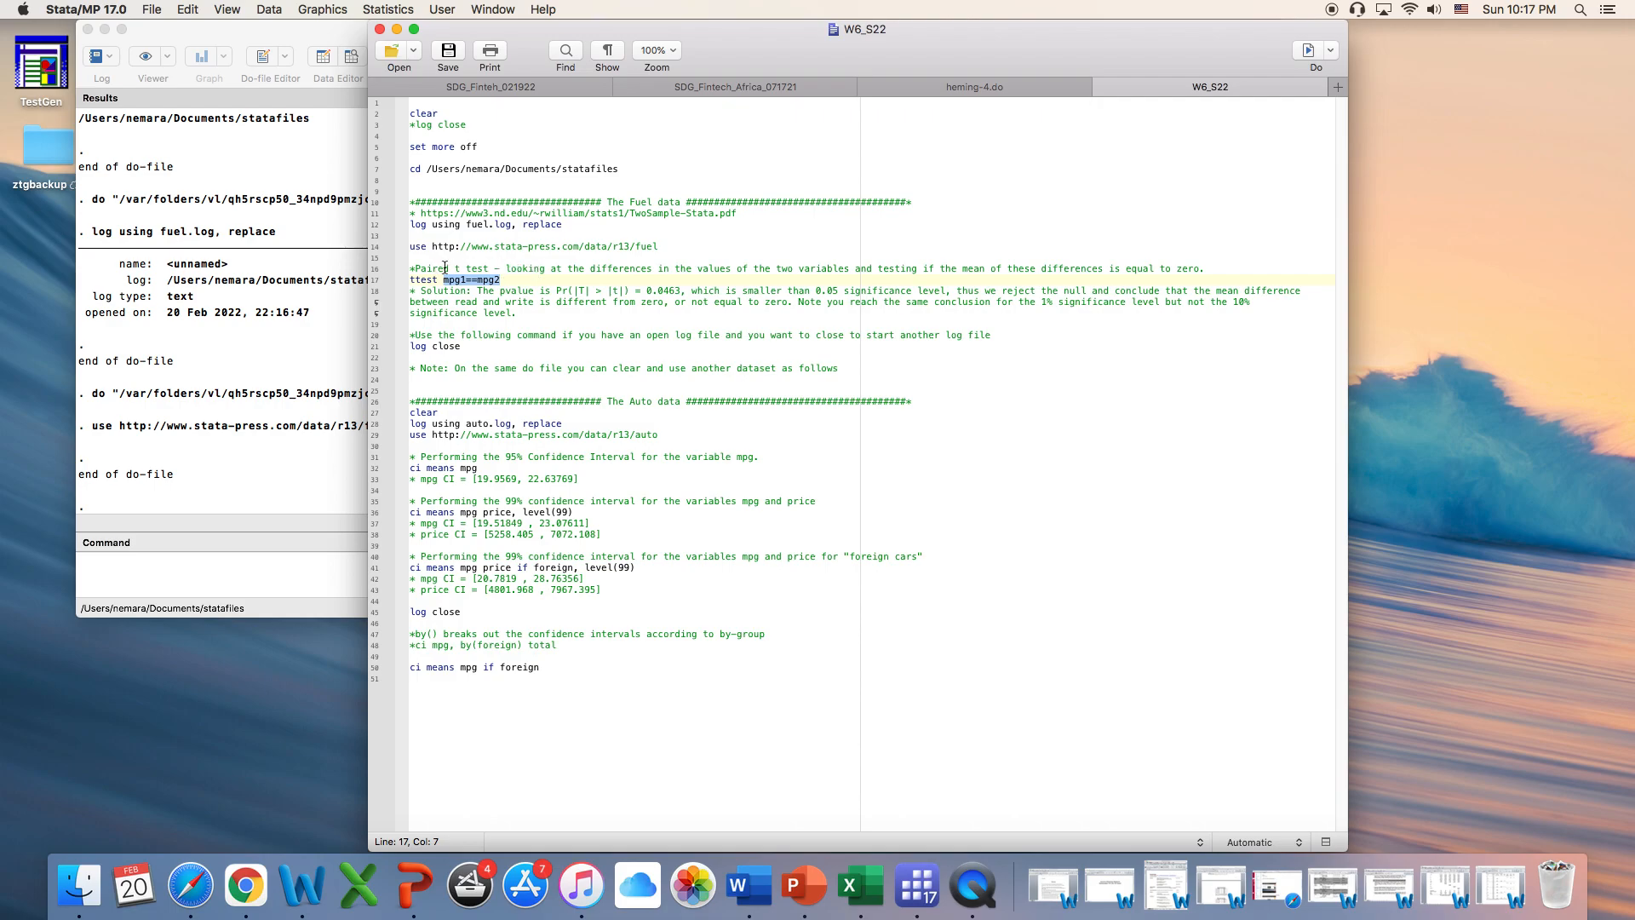
drag(451, 268, 1012, 279)
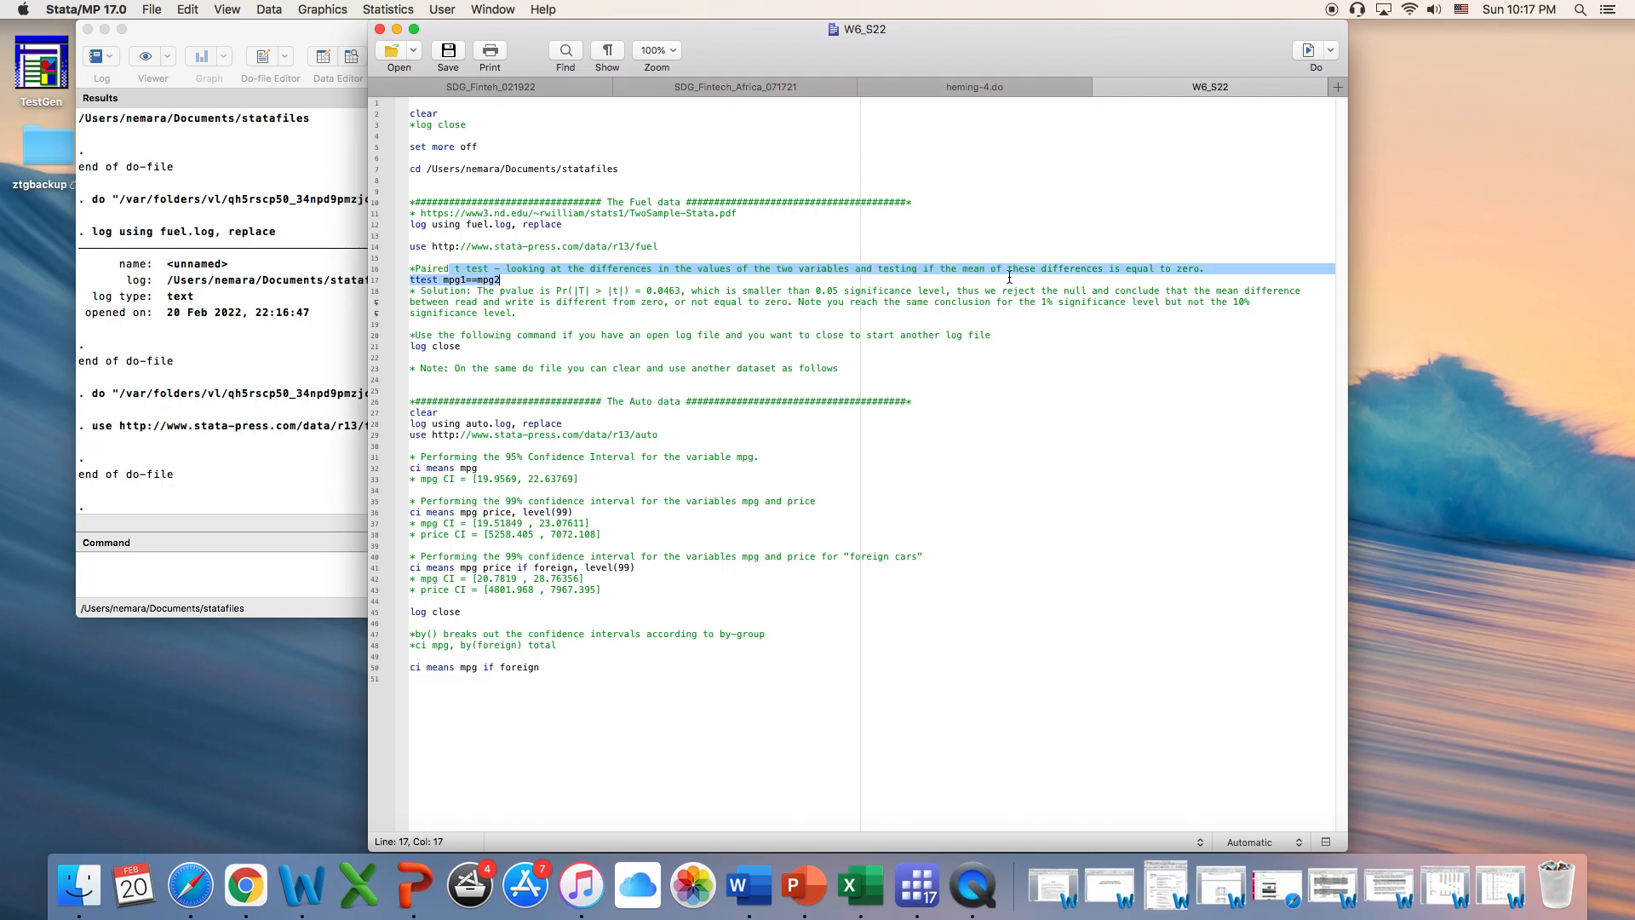
click(861, 286)
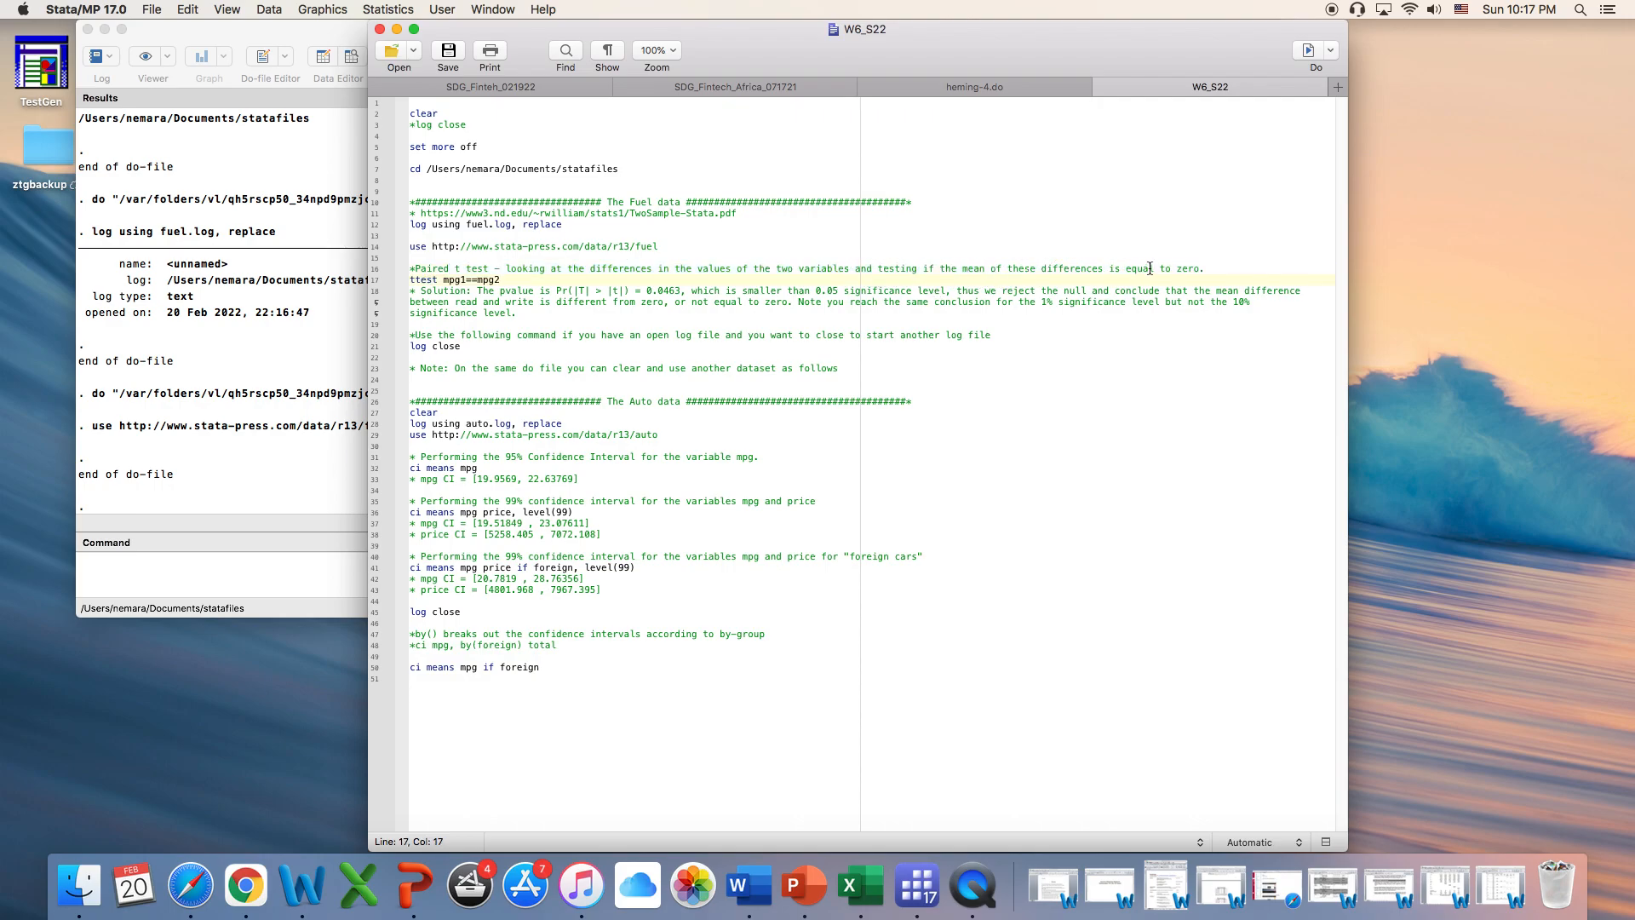
drag(1208, 268, 1095, 268)
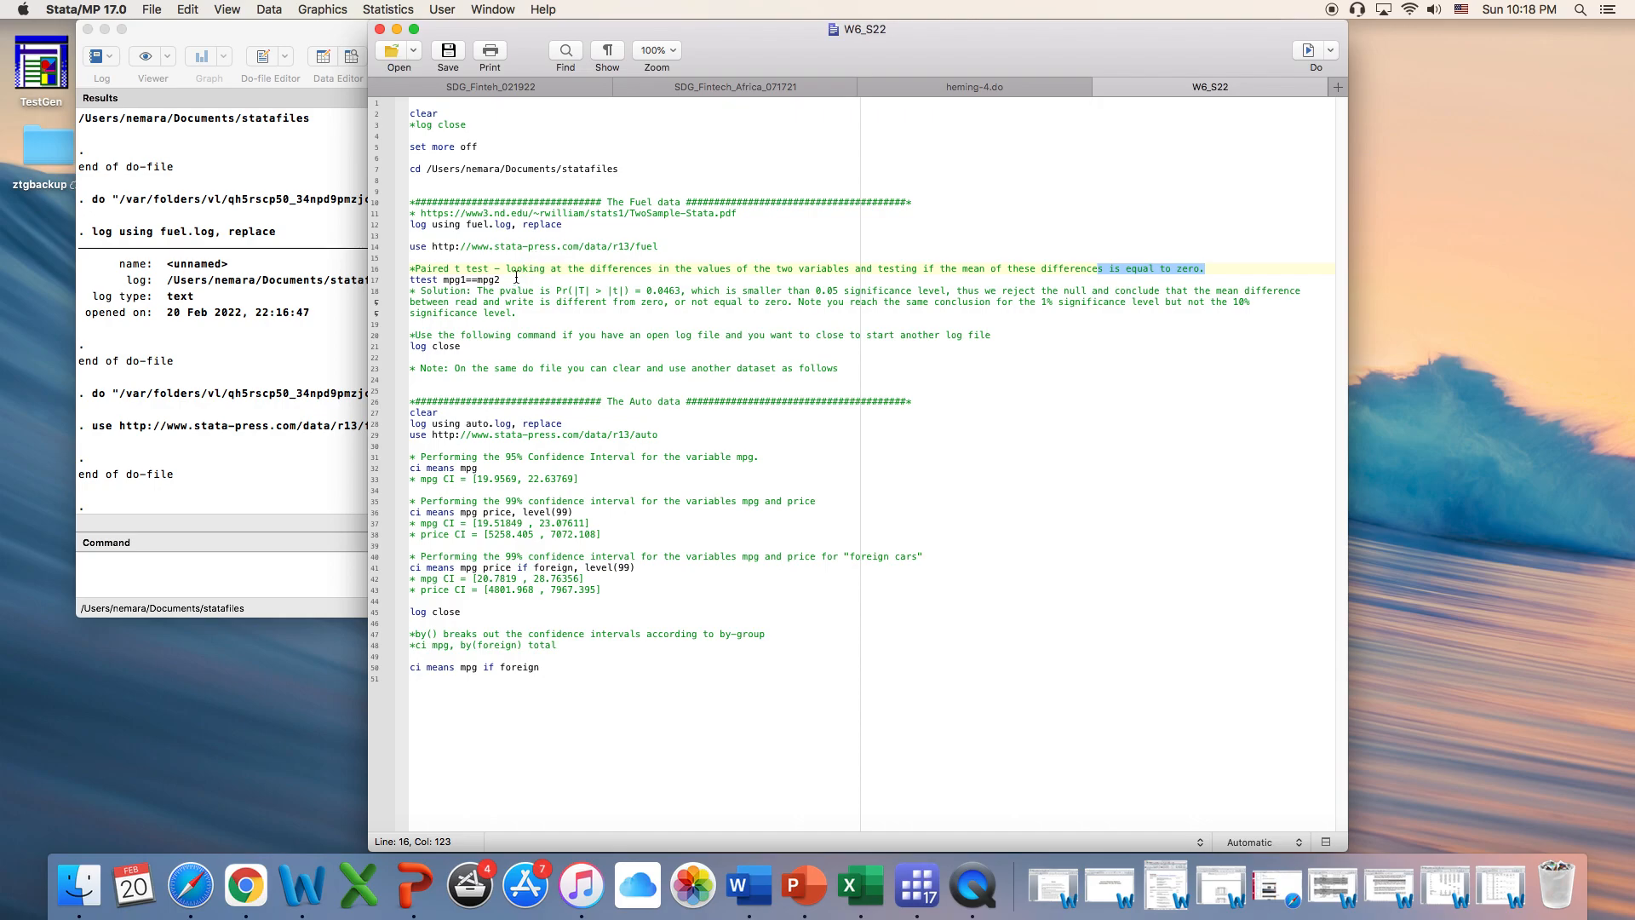
click(325, 238)
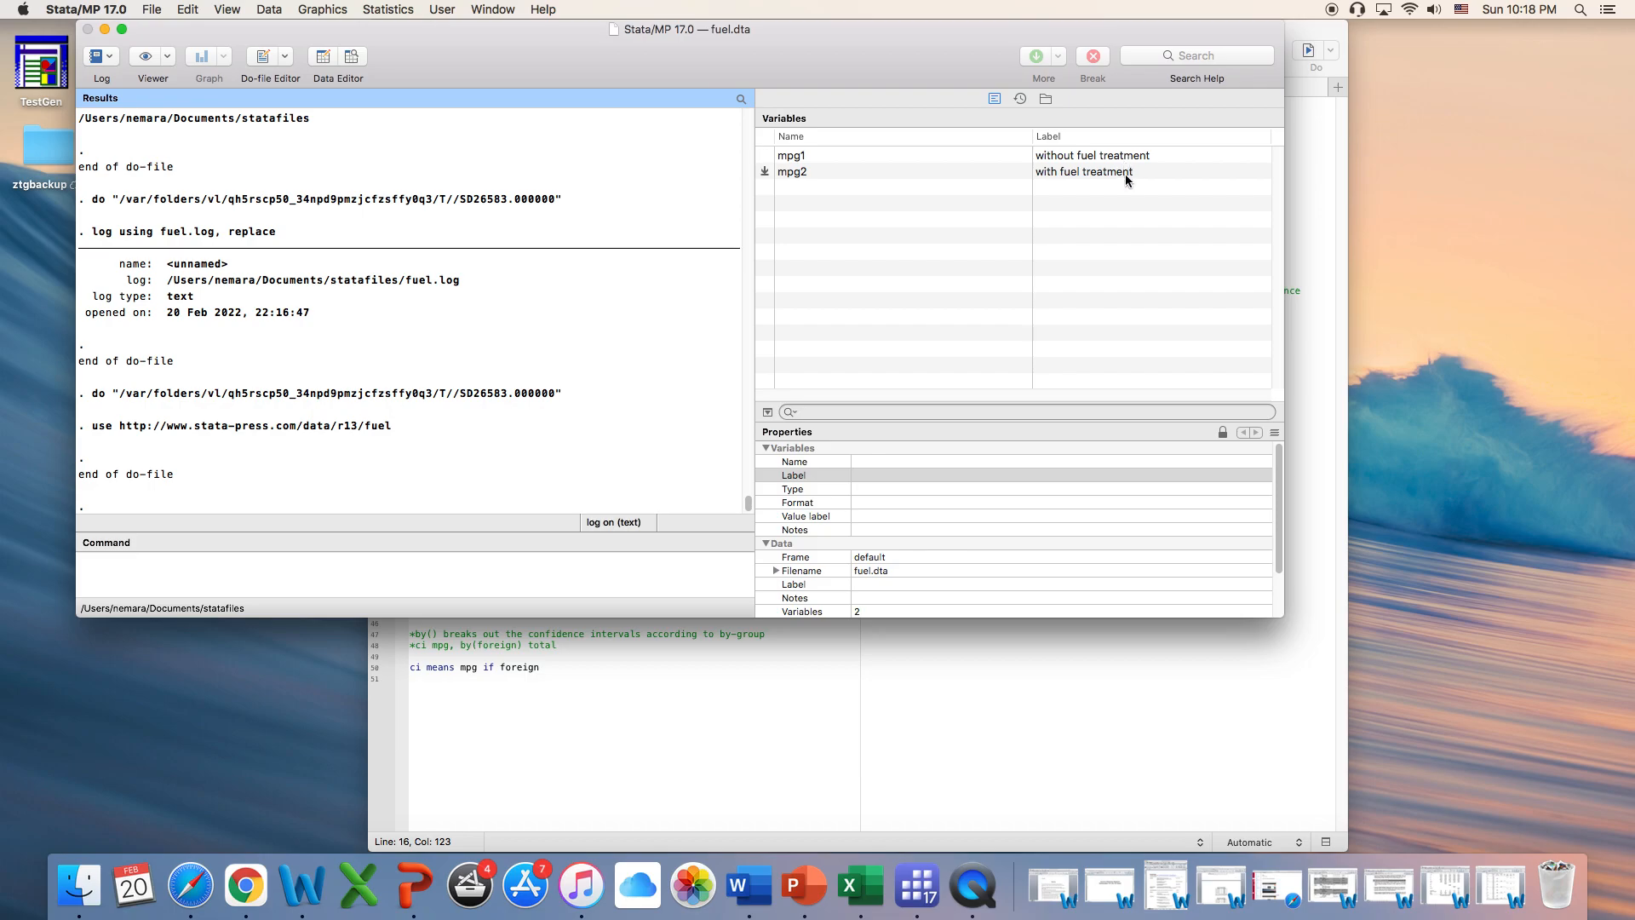
click(1345, 191)
click(510, 281)
drag(510, 281, 417, 285)
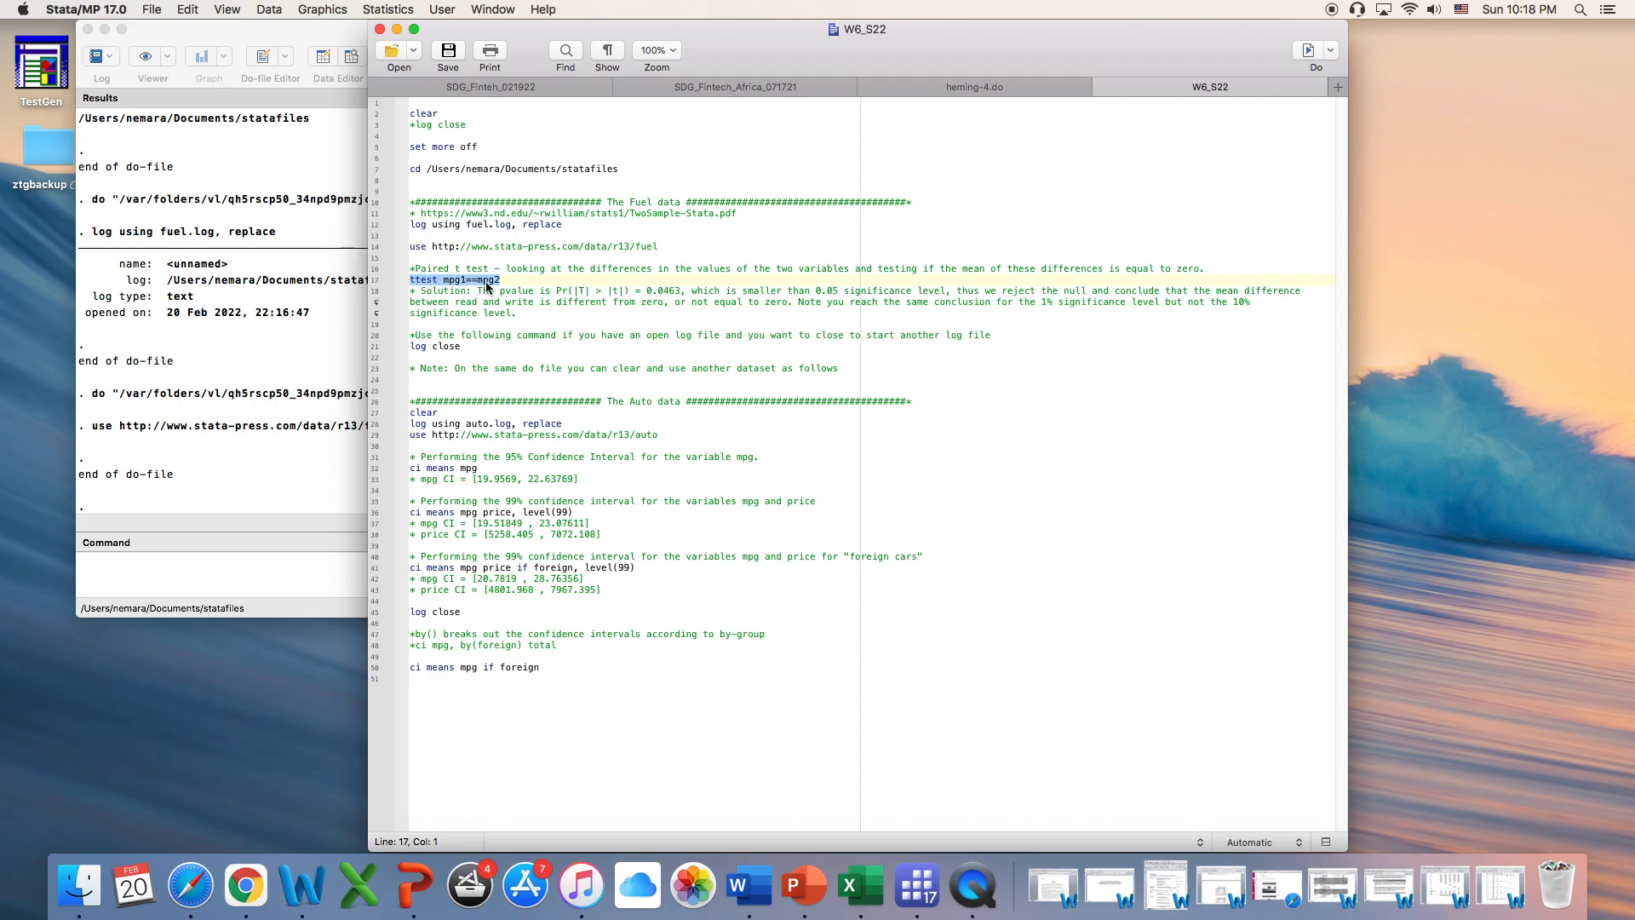
click(1308, 51)
drag(1054, 52, 1431, 39)
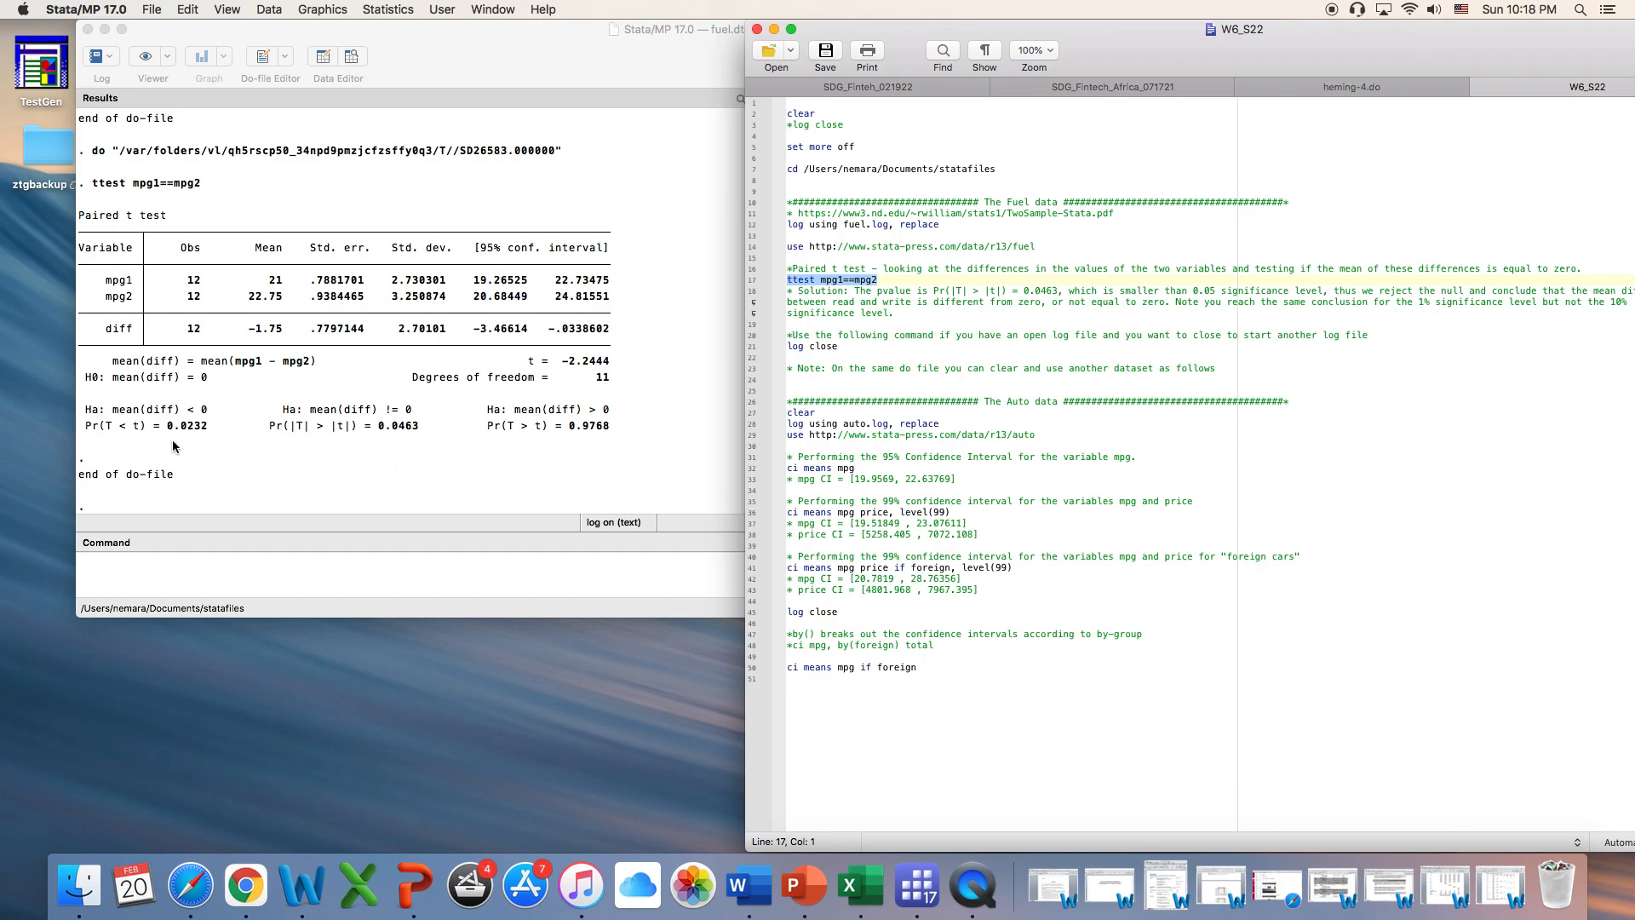
Step: Examine the t test's null hypothesis, alternatives and p-values alongside the do-file comment describing the paired test
click(117, 388)
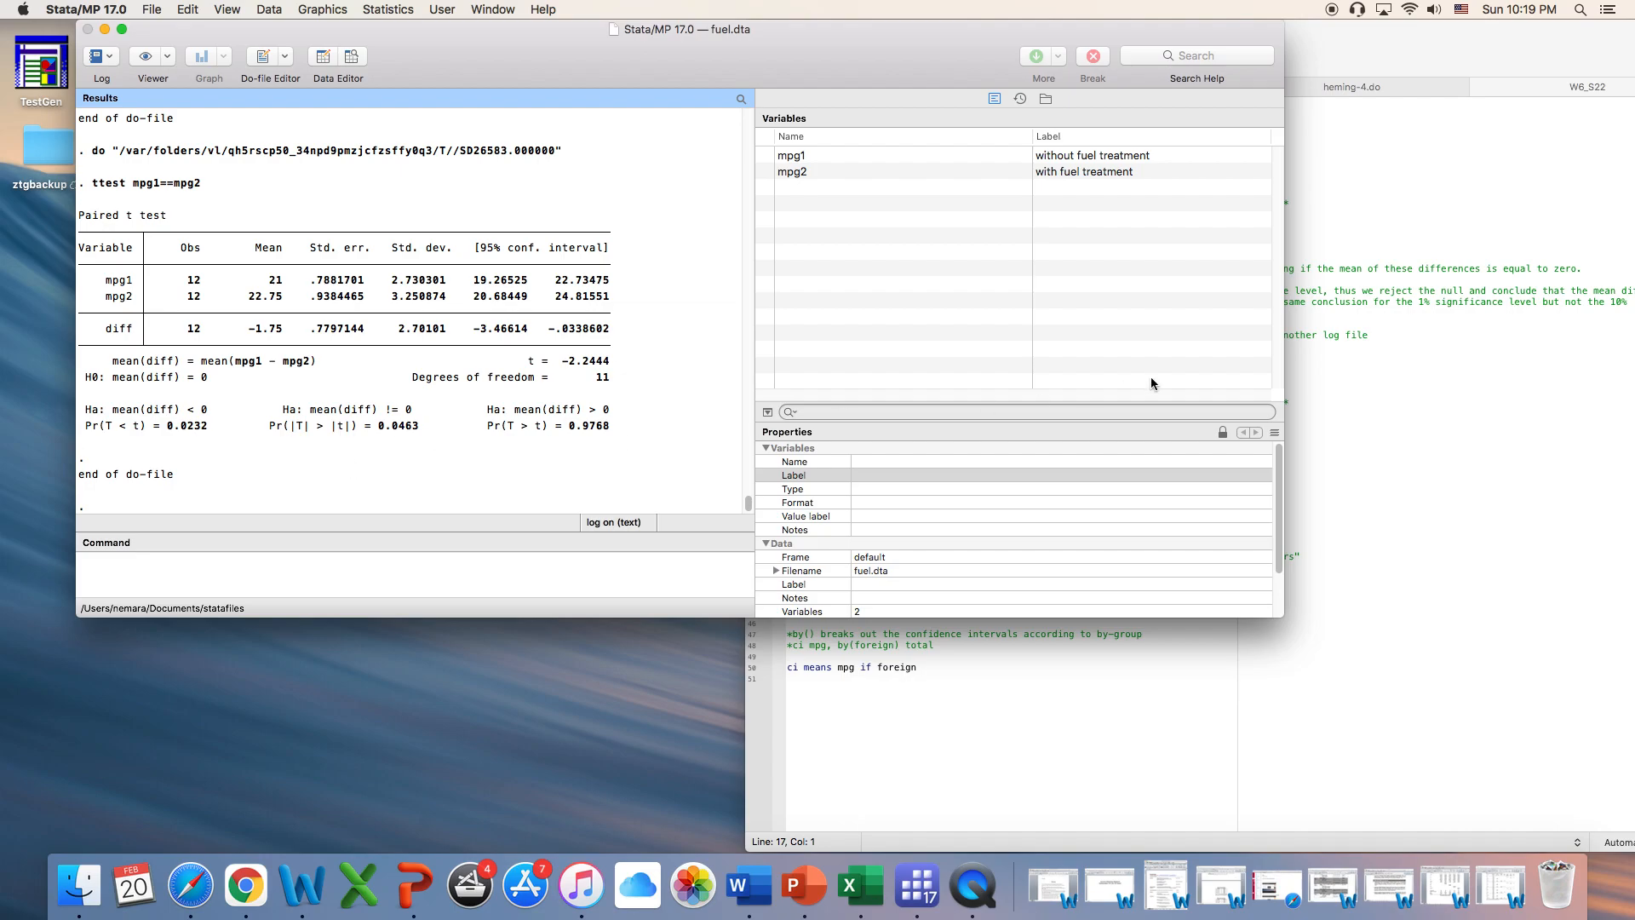
click(1432, 328)
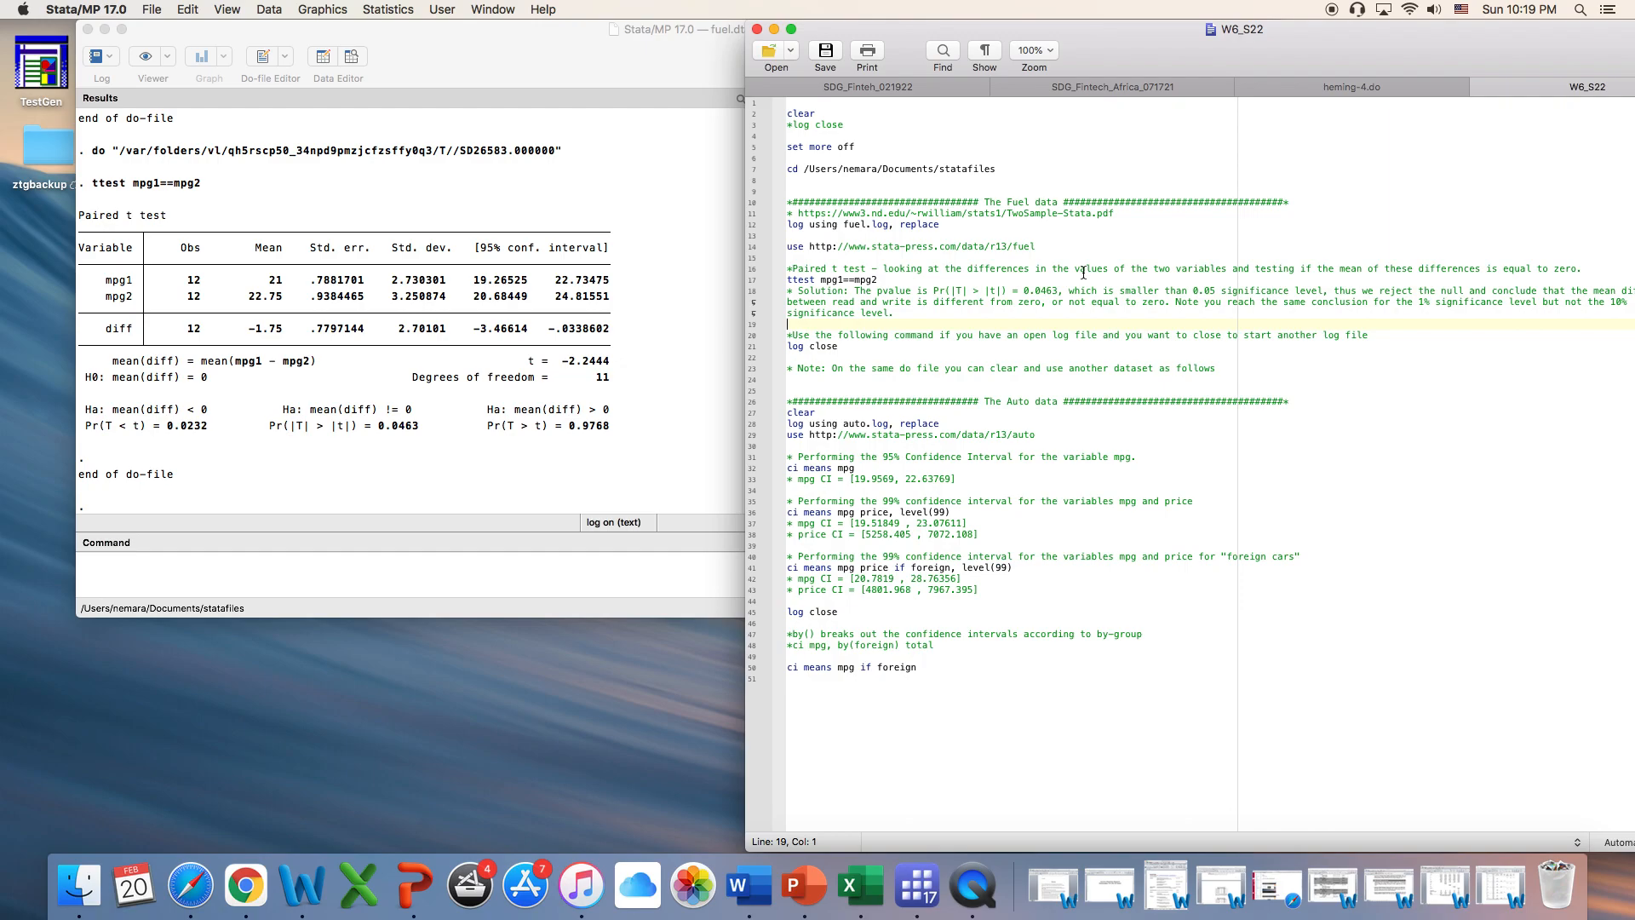
drag(1583, 269, 1499, 271)
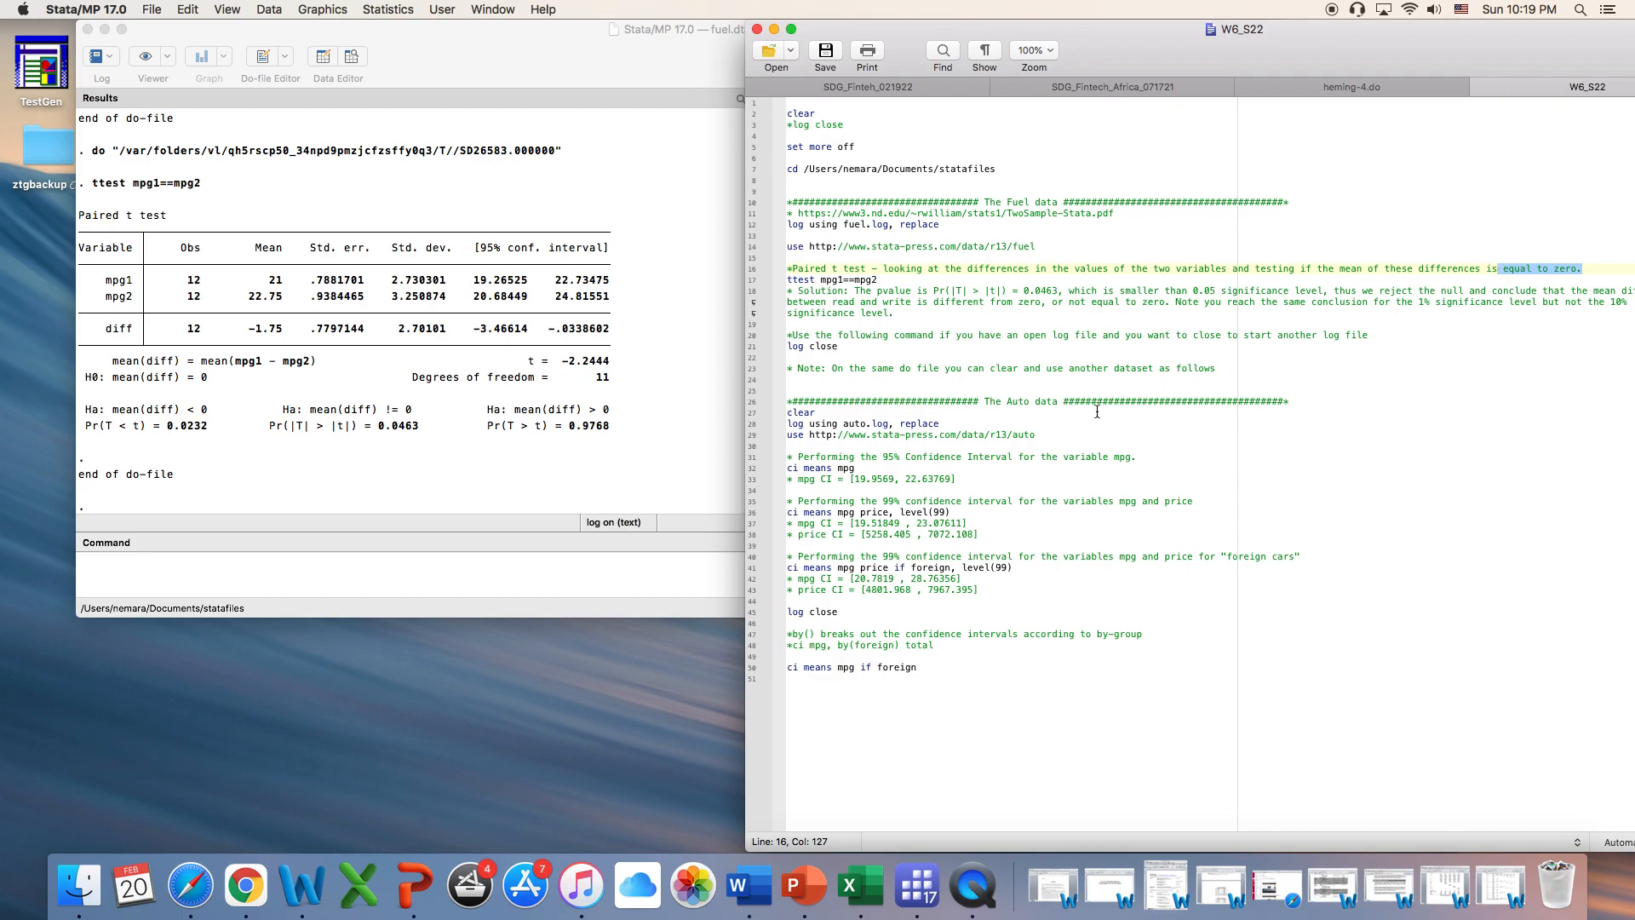
click(414, 485)
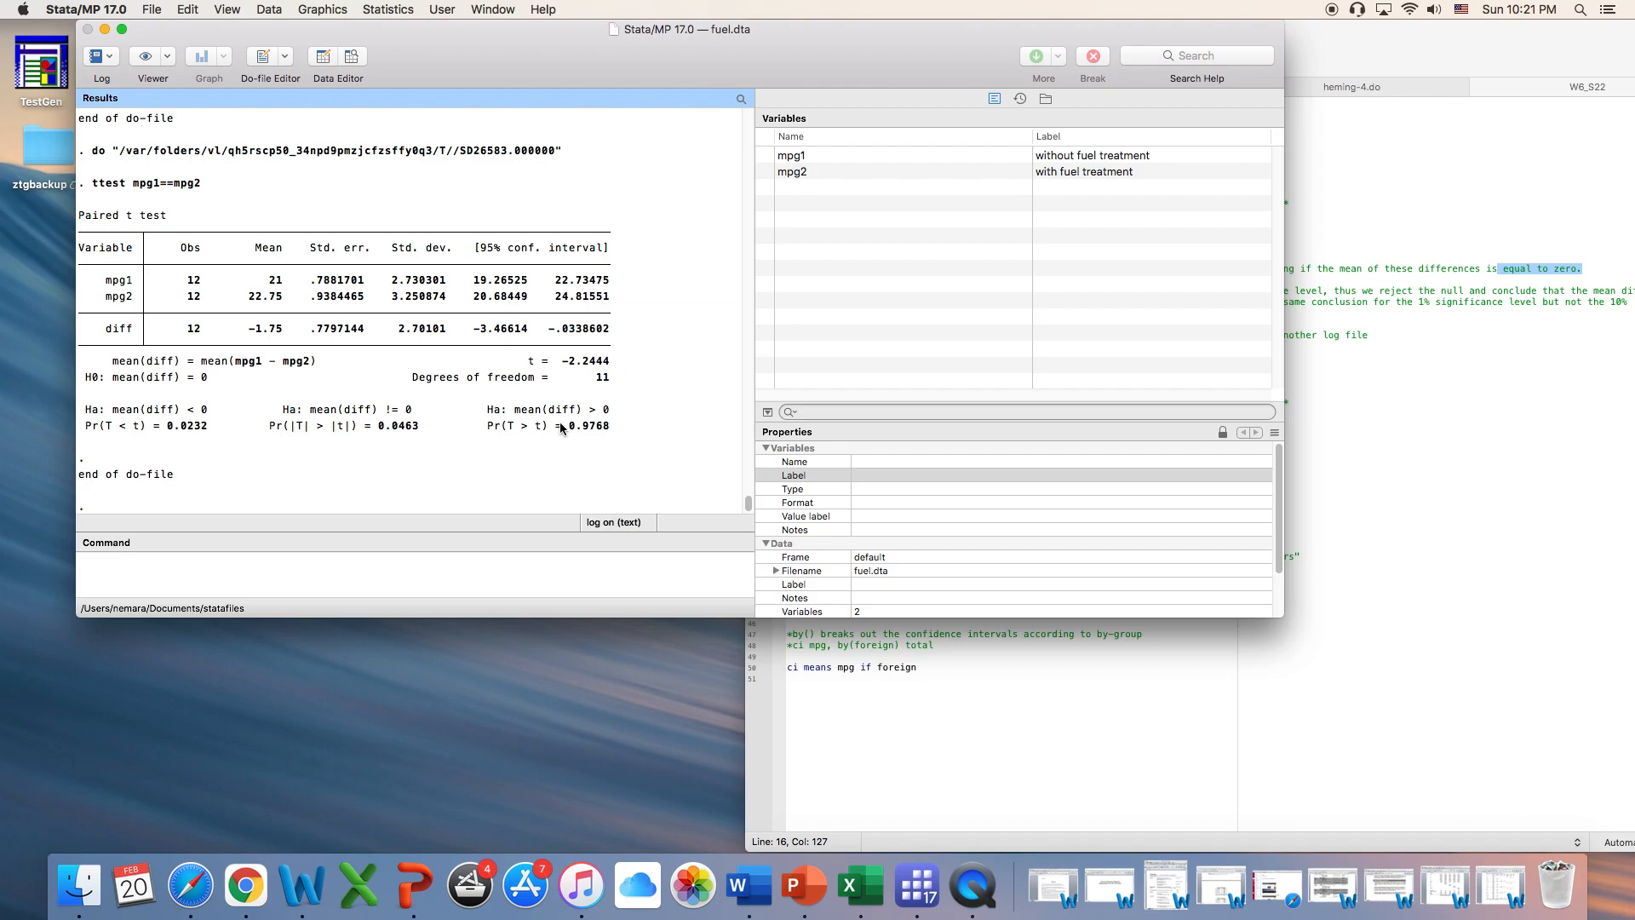
click(1439, 383)
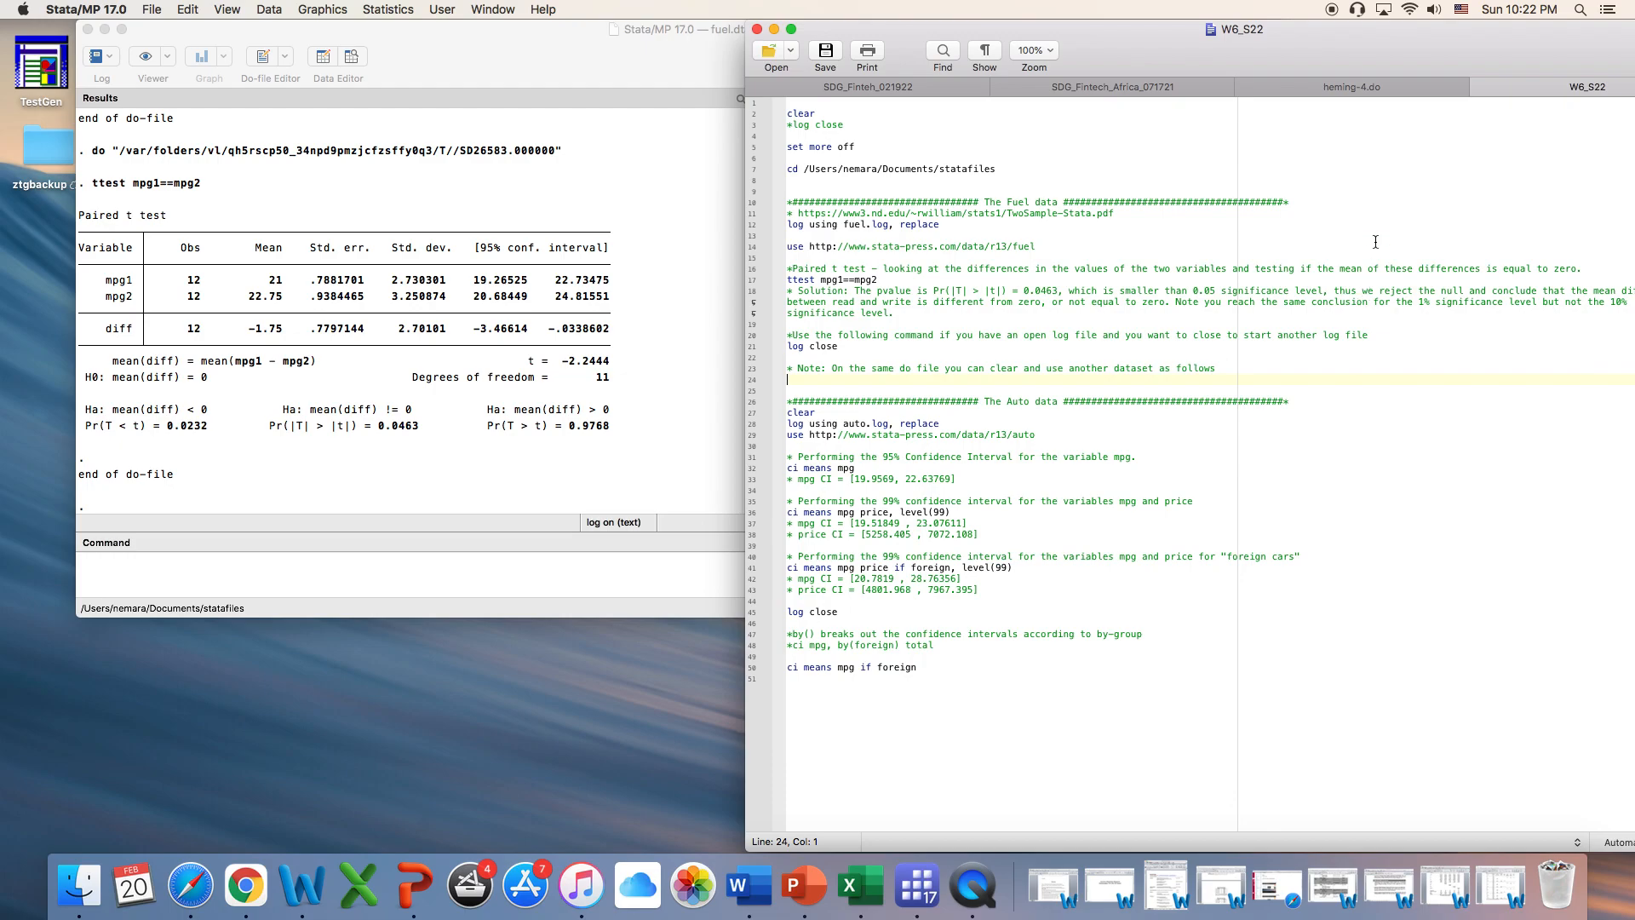
Step: Replace "read and write" with "mpg1 and mpg2" in the solution comment below the ttest command
drag(1533, 56, 1452, 55)
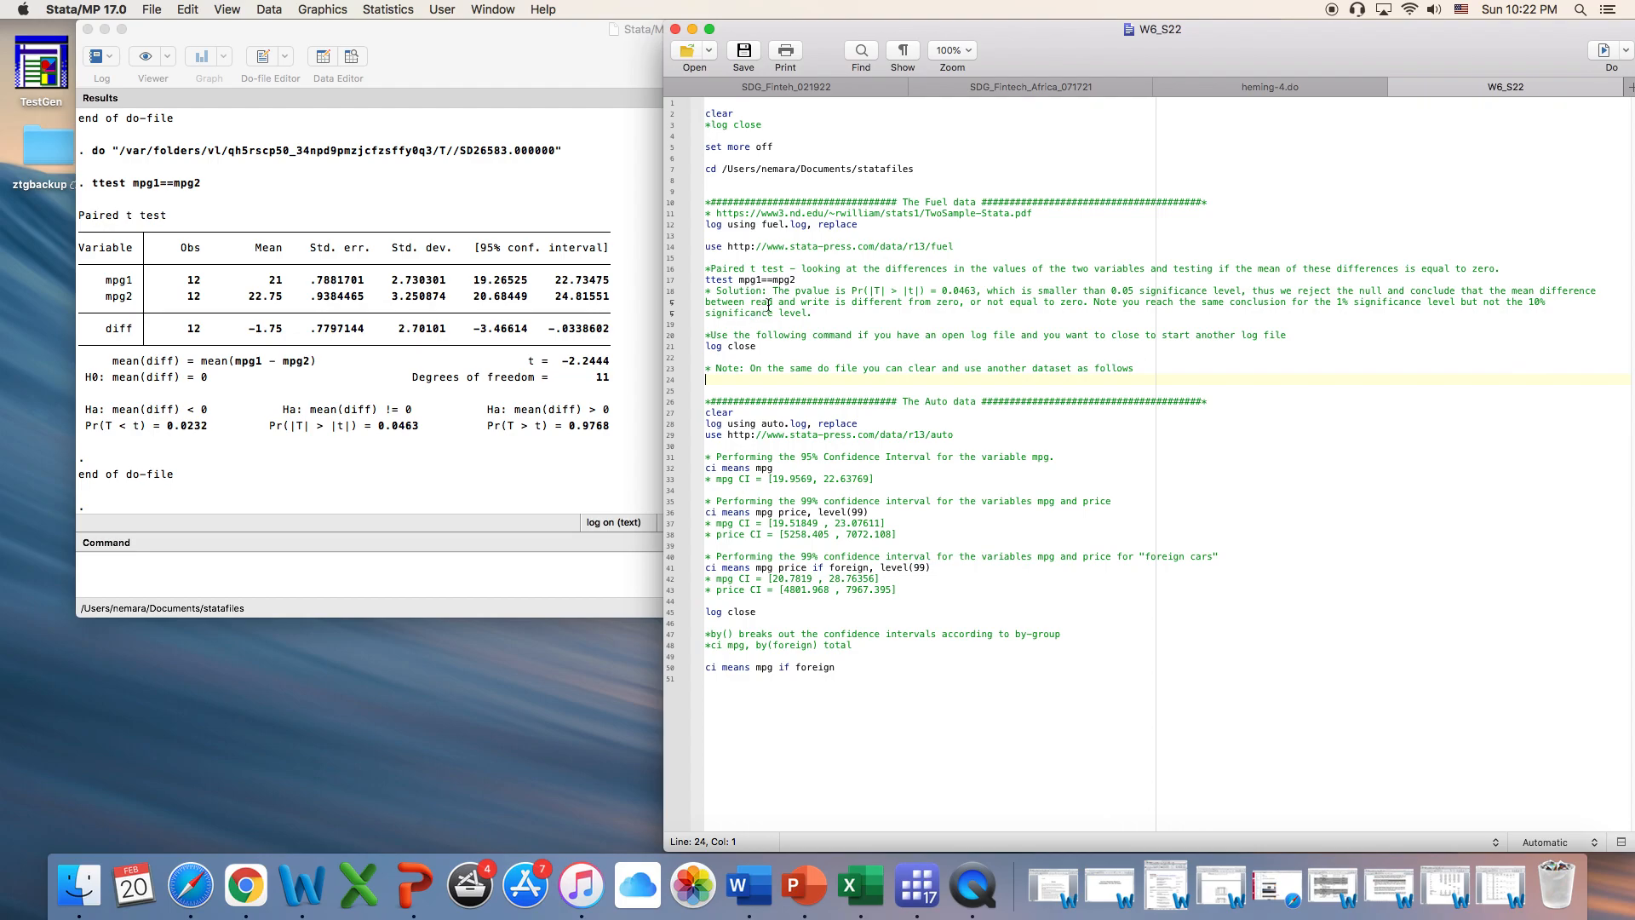
drag(750, 302, 830, 305)
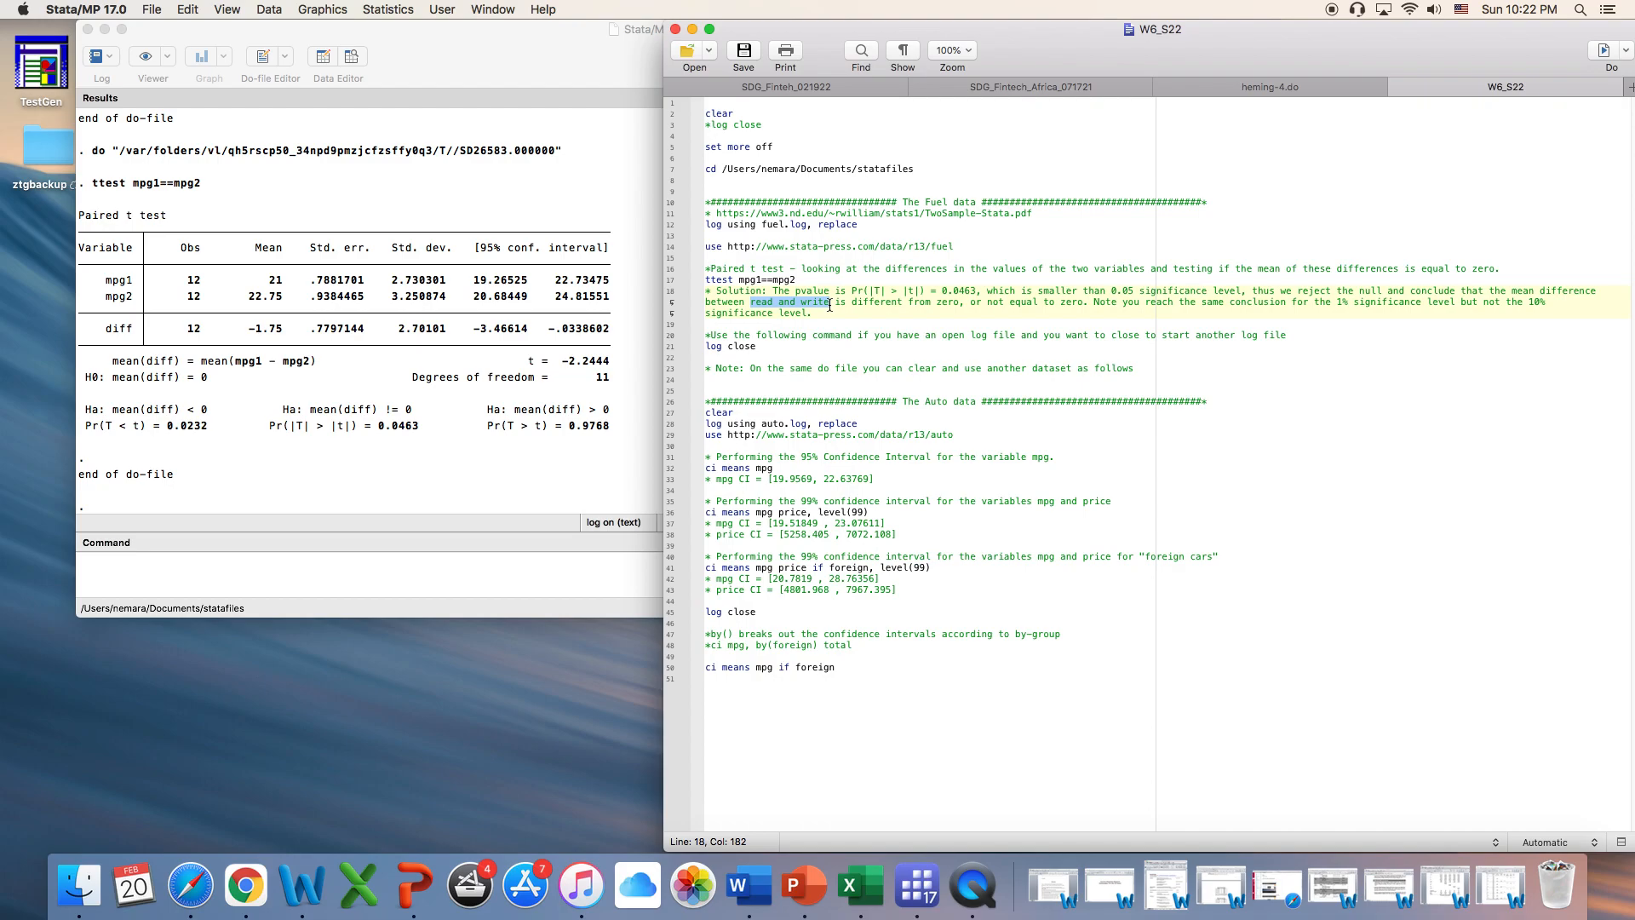
text(mpg)
text(1 and mp)
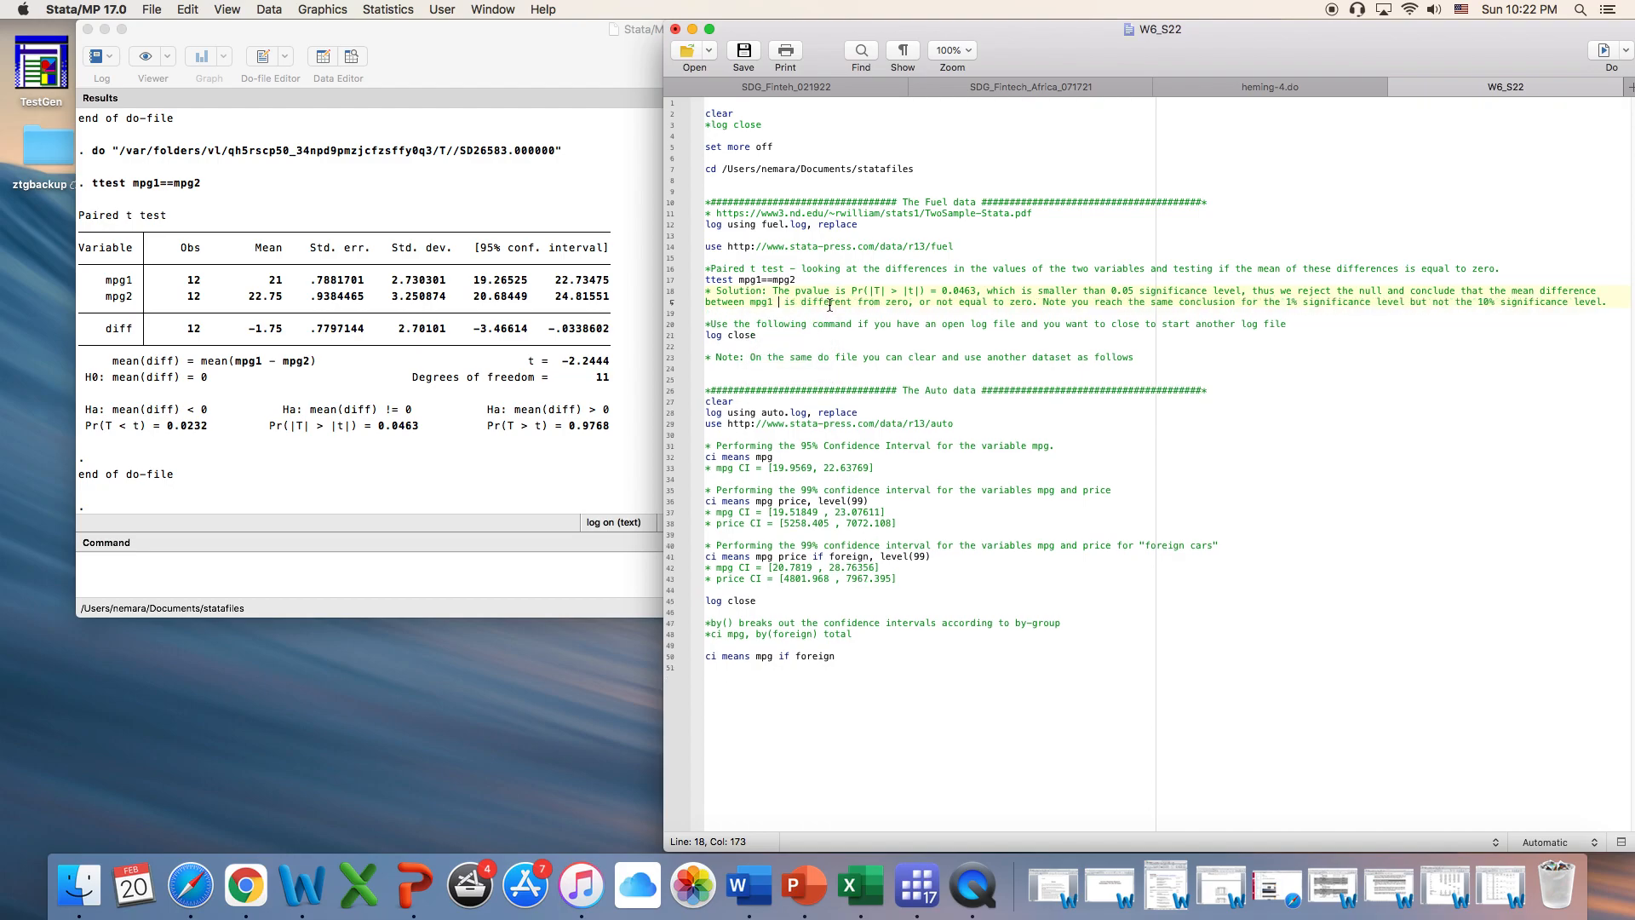
text(g2)
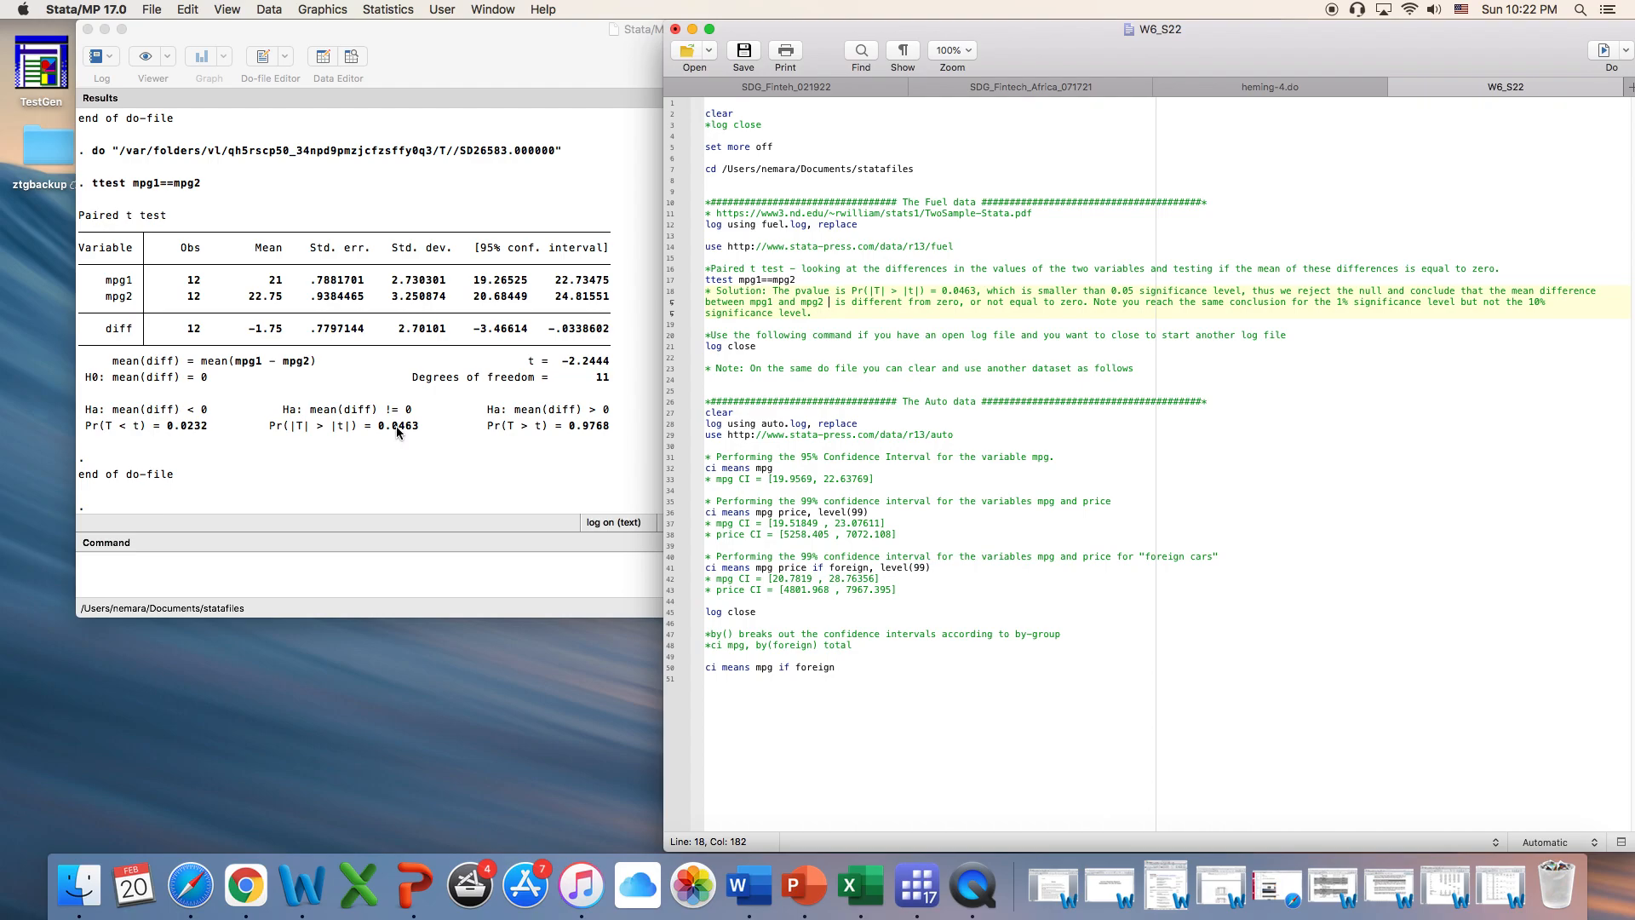
Step: Shorten the solution comment's closing note to say the same conclusion is reached "for the 10% significance level"
click(1503, 302)
drag(1503, 302, 1290, 302)
click(1322, 302)
drag(1523, 302, 1314, 304)
text(the)
click(1311, 376)
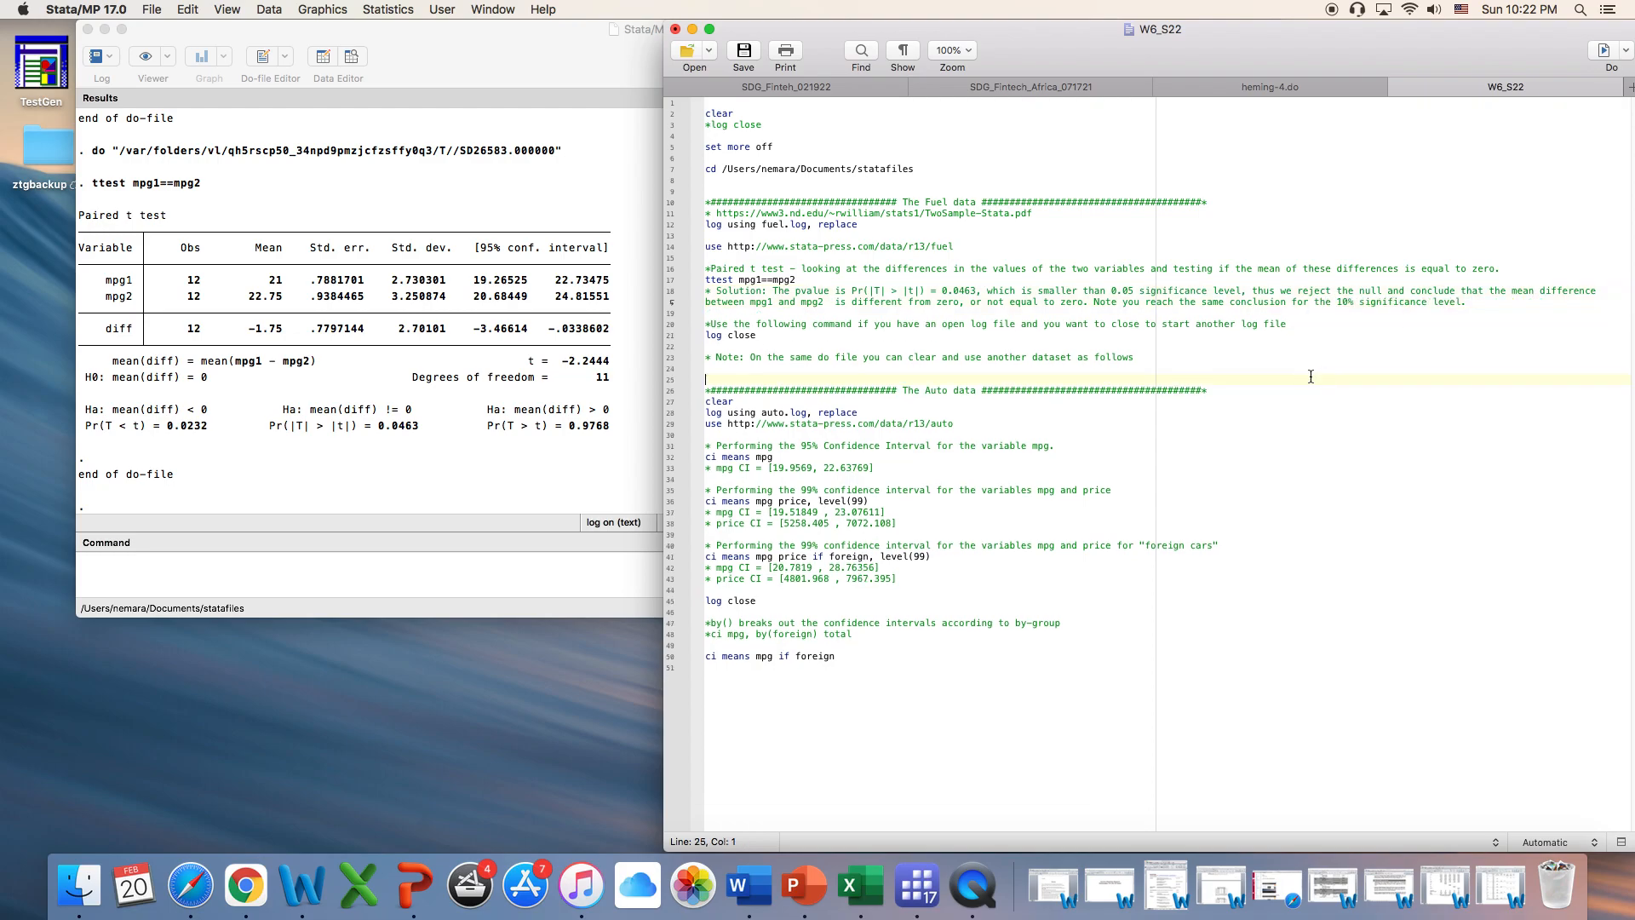
Step: Extend the solution comment's ending with "(4.63% < 10%) but not for the 1% (4.63% > 1%)"
click(1461, 304)
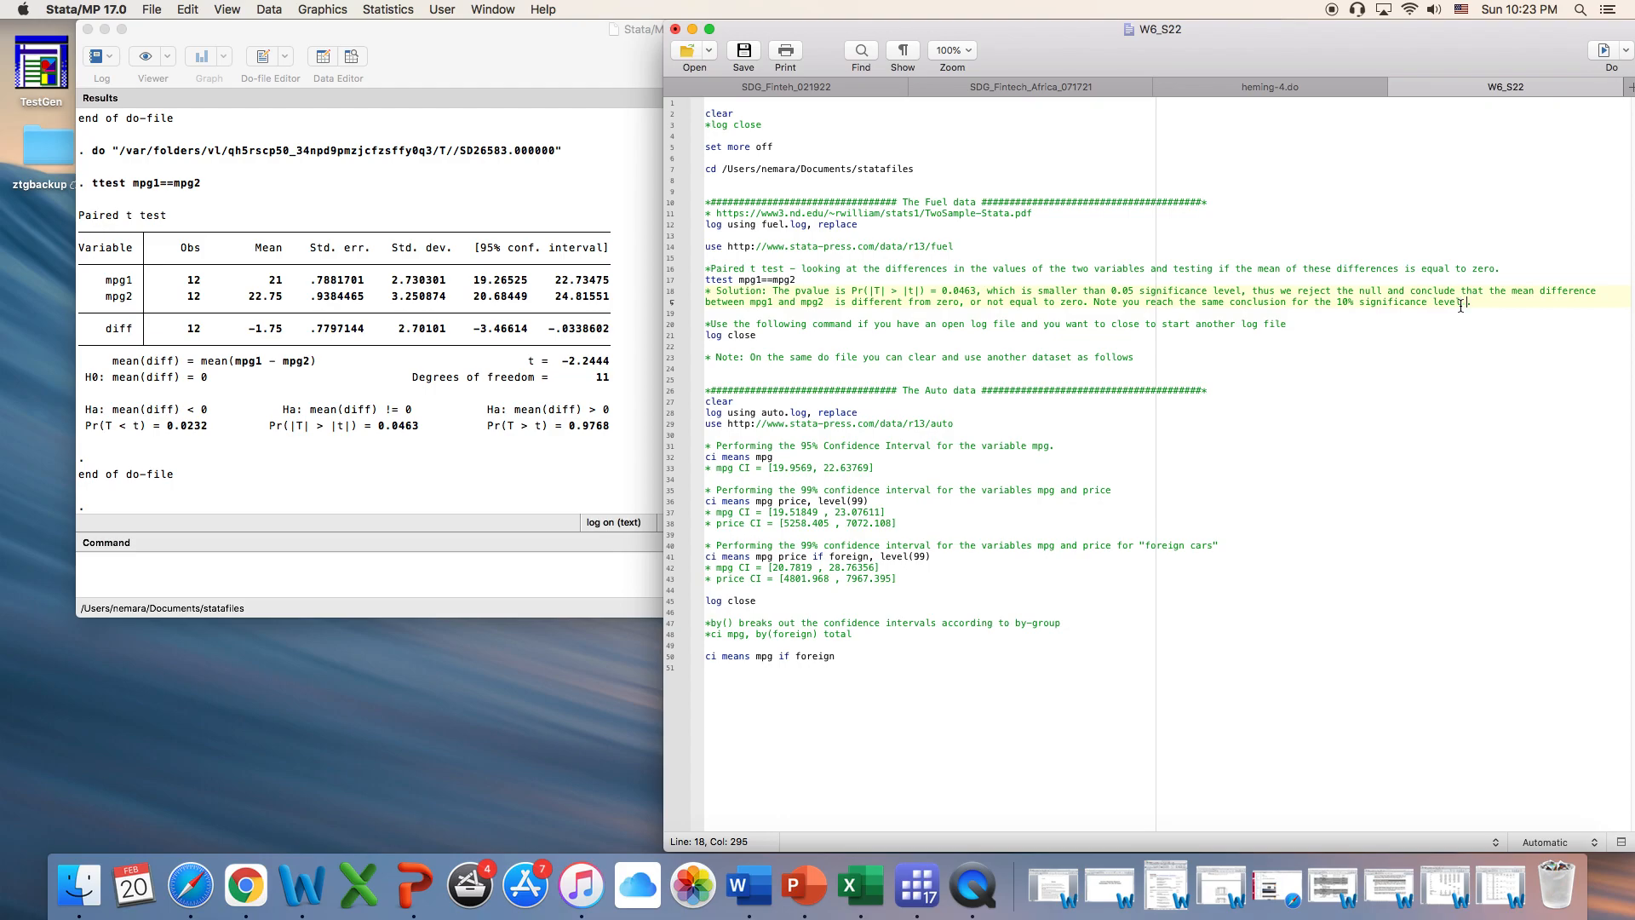
text((4.63%<10%) but not for the 1% (4.6.)
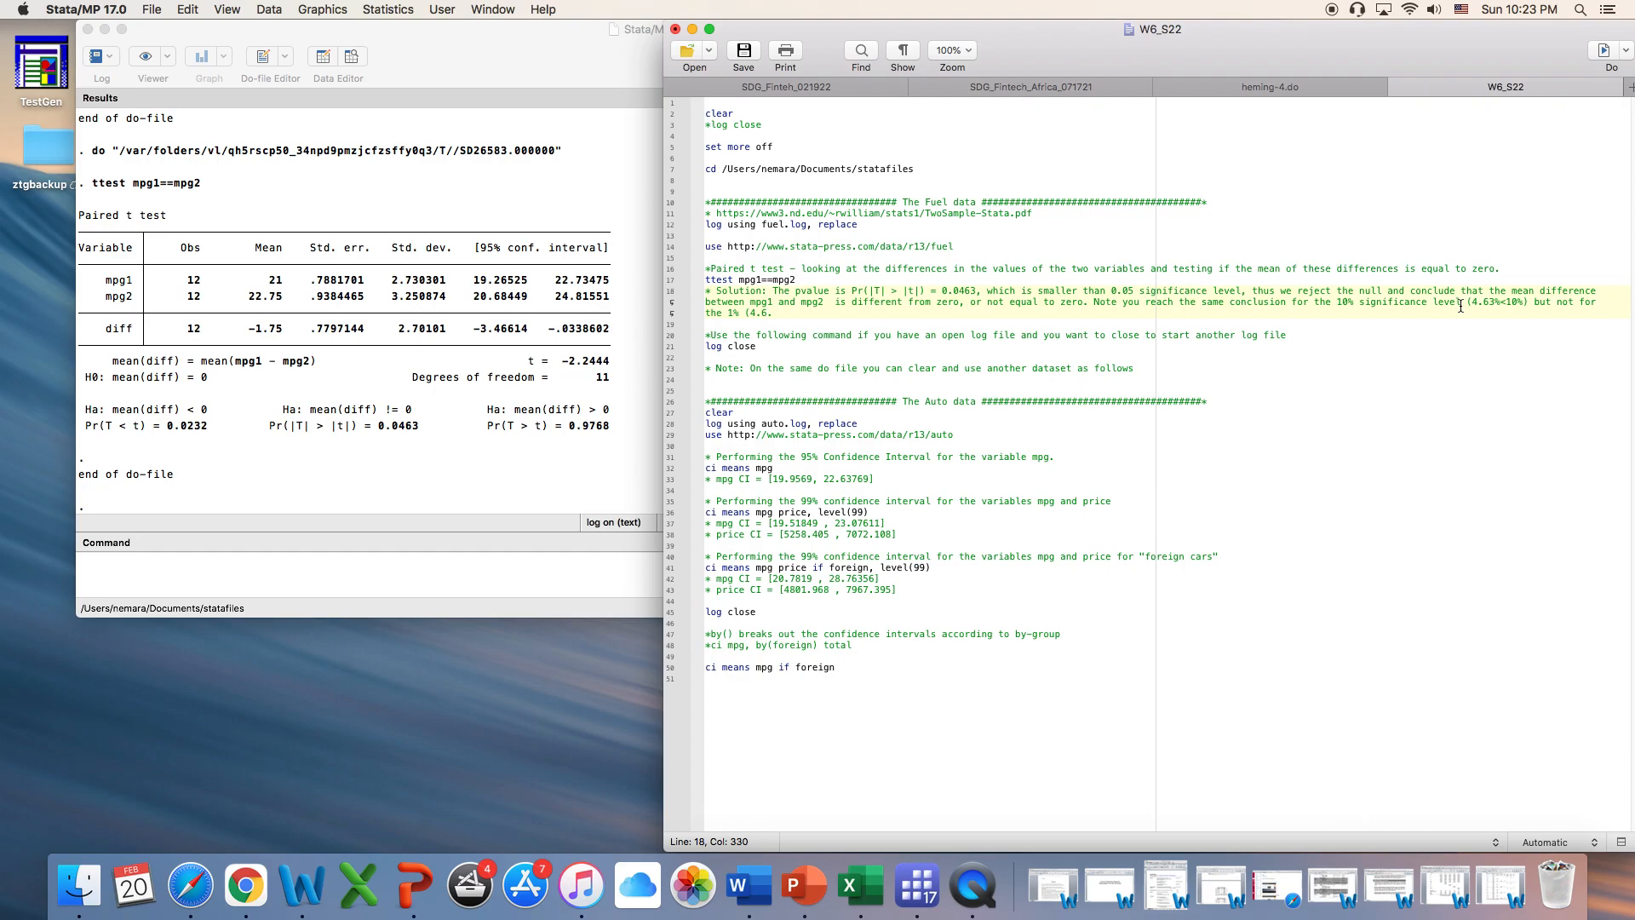
text(3%>1%)
key(Right)
click(1500, 304)
click(1513, 304)
Step: Run the "log close" line at the end of the fuel data section to close fuel.log
drag(758, 348, 669, 352)
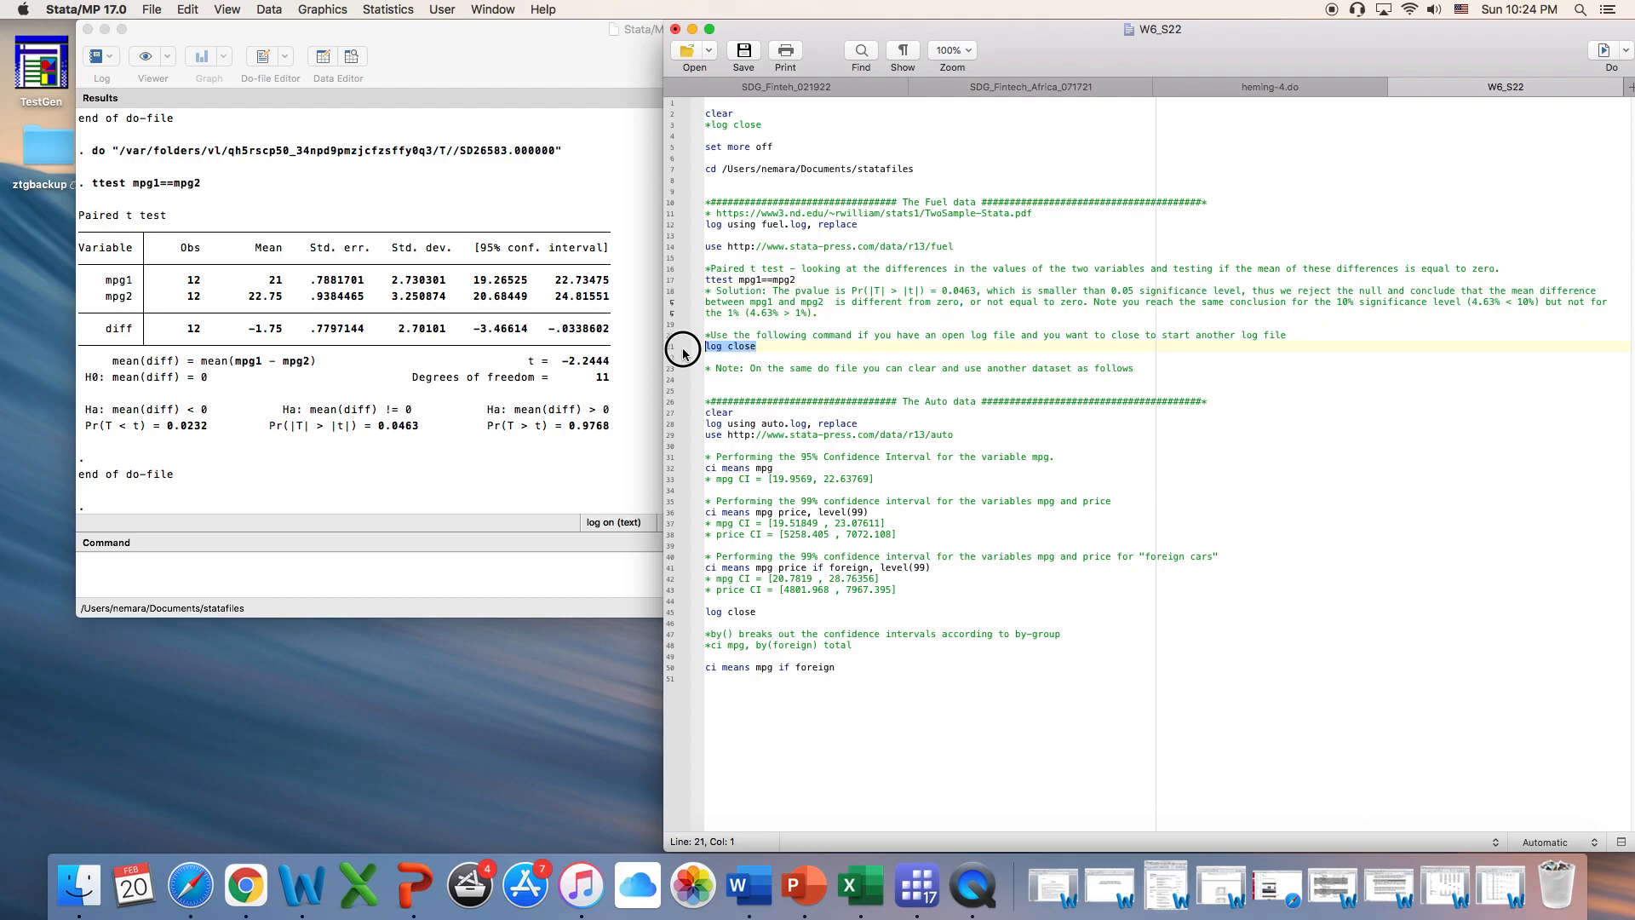
click(1596, 52)
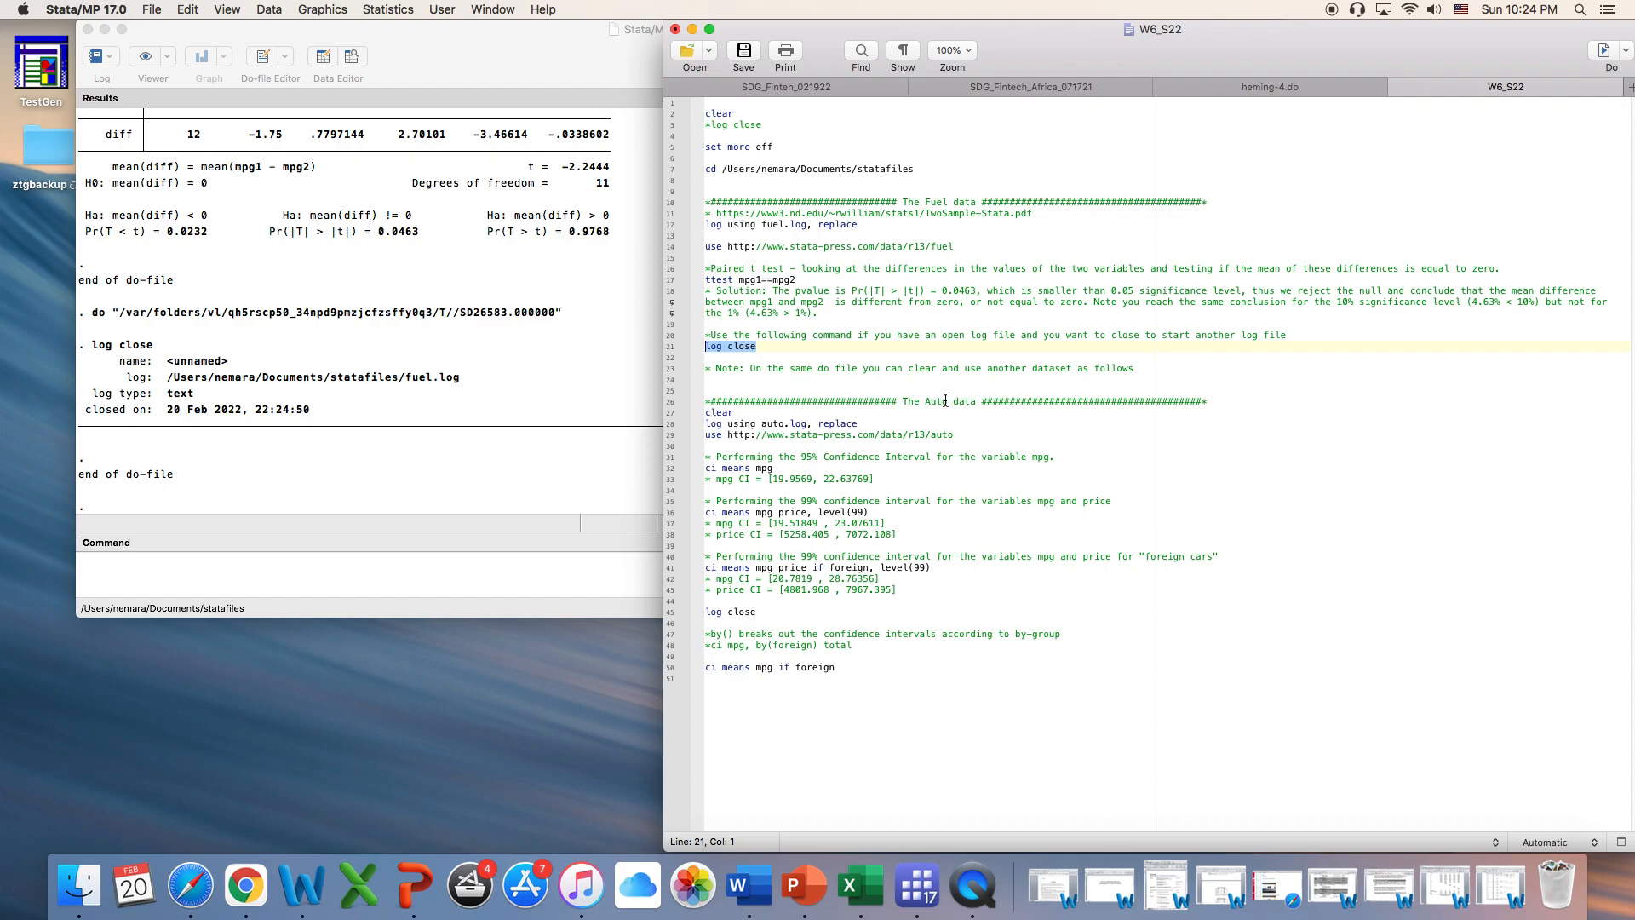
Step: Move the main Stata results window aside so the do-file covers less of it, and return to the Auto data section
click(734, 412)
drag(734, 412, 705, 412)
click(562, 349)
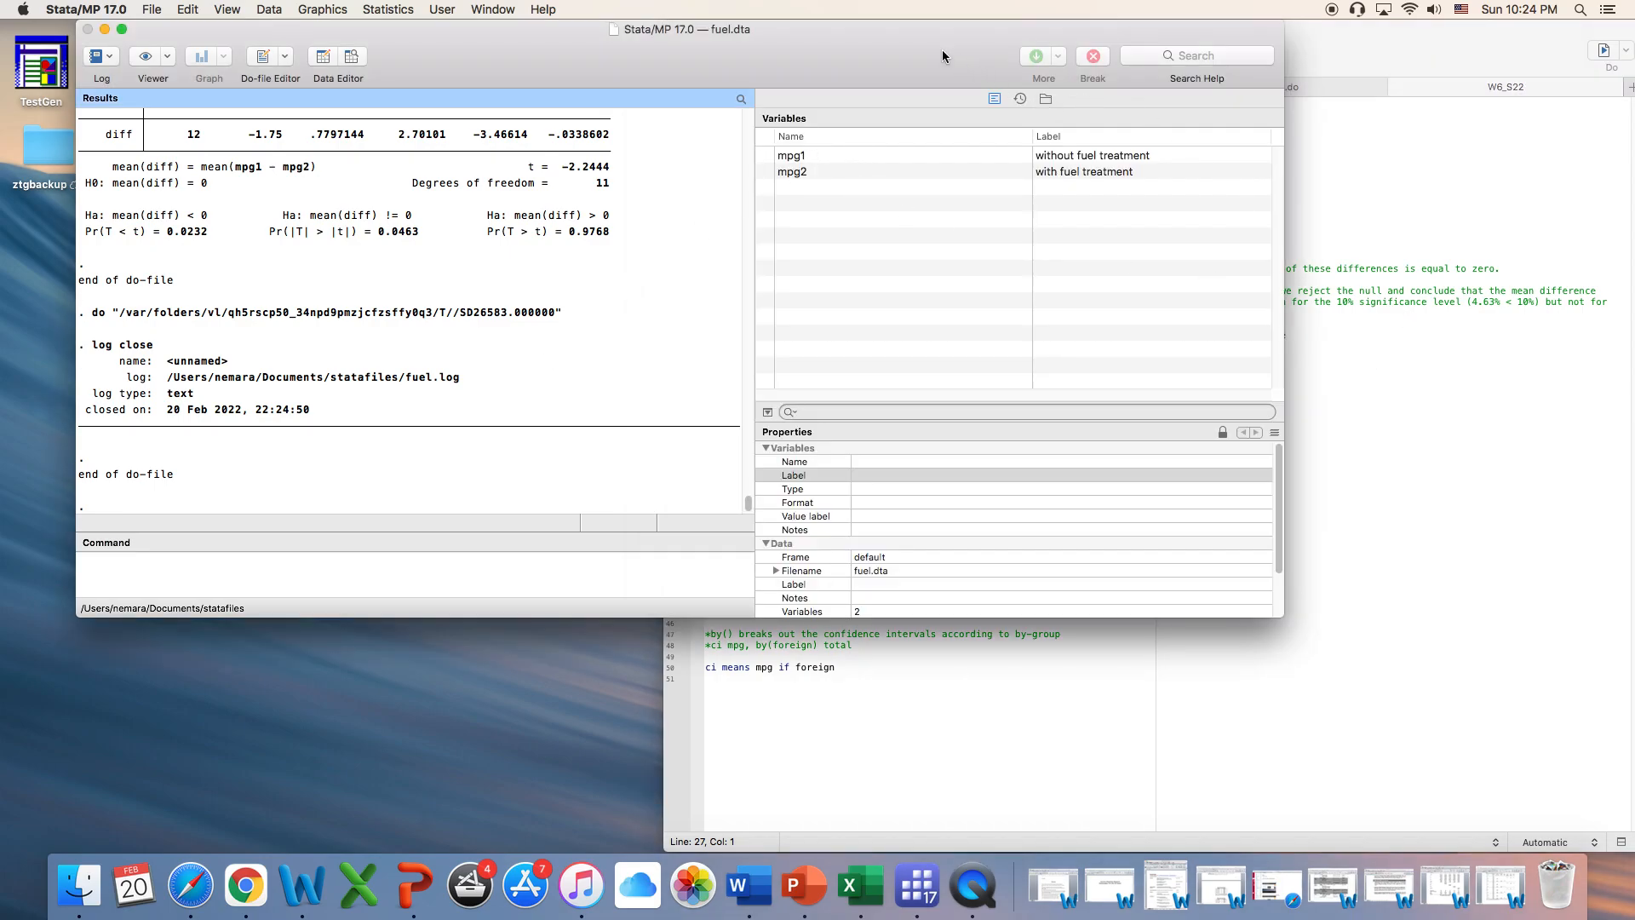
drag(943, 57, 807, 51)
click(1346, 448)
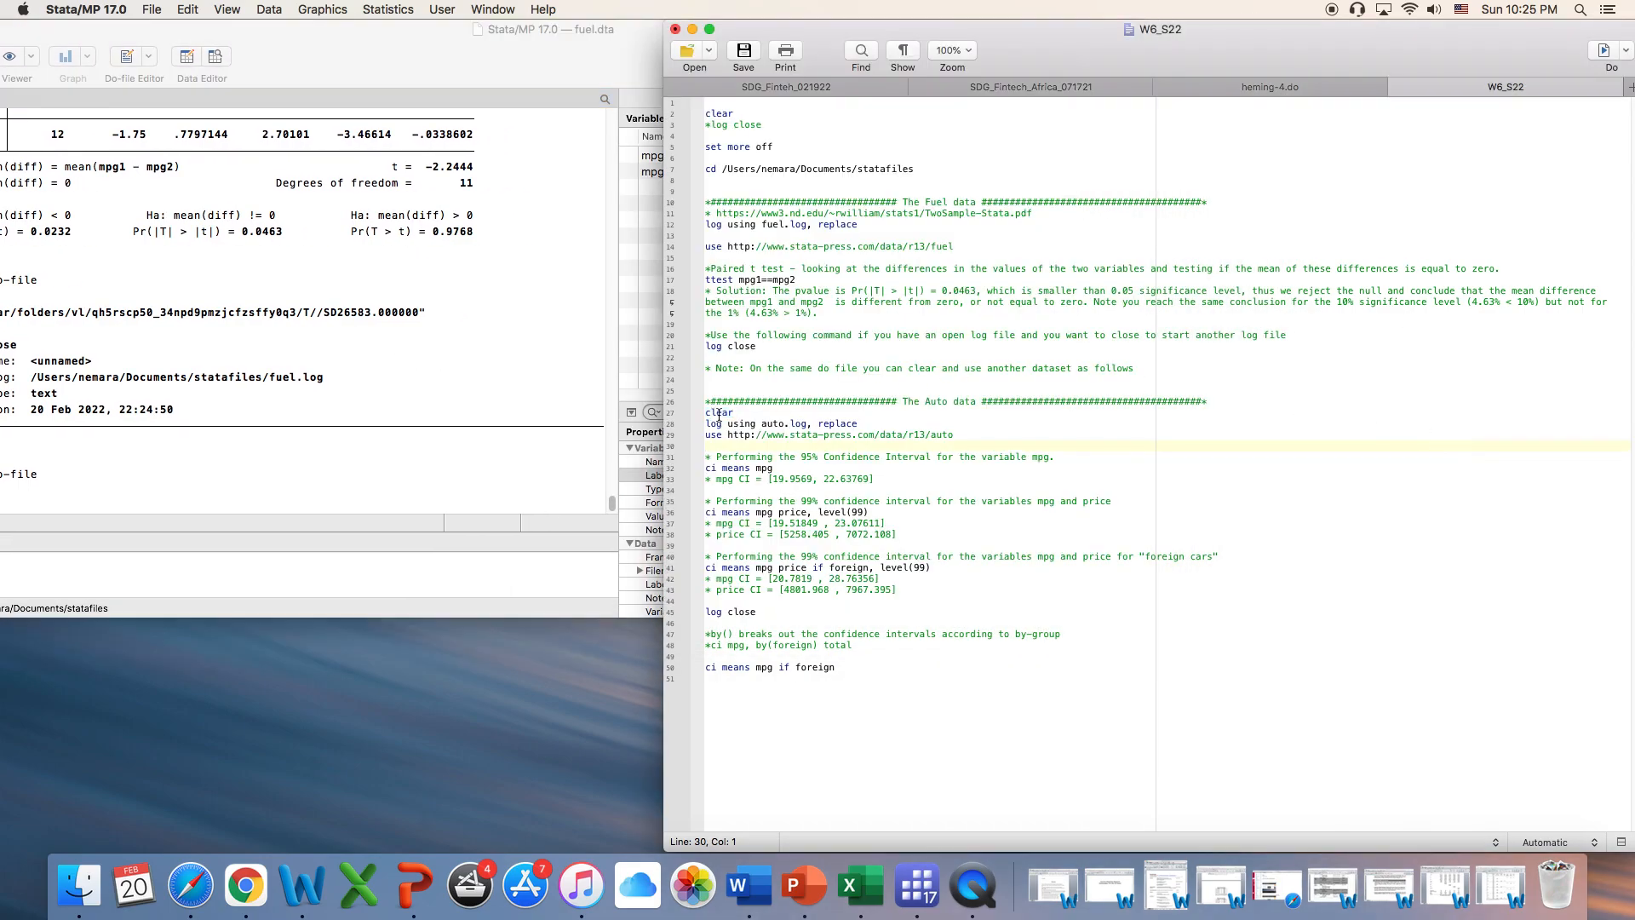
Step: Run the "clear" line of the Auto data section and shift the do-file window to uncover the Variables list
drag(734, 412, 705, 412)
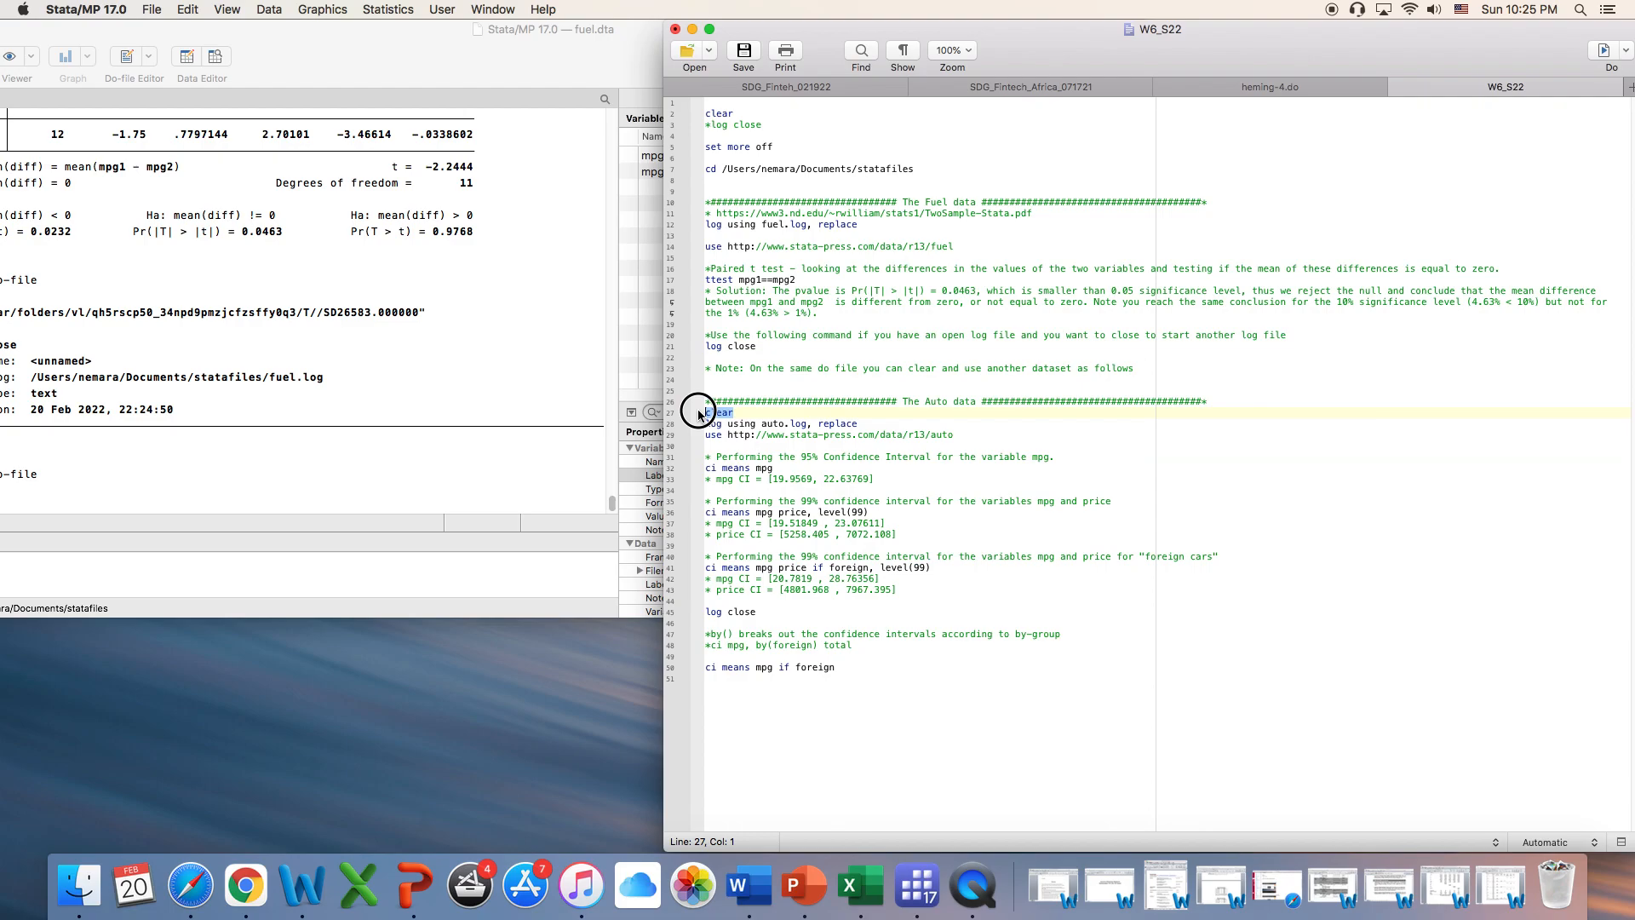
click(1605, 53)
drag(1217, 53, 1329, 53)
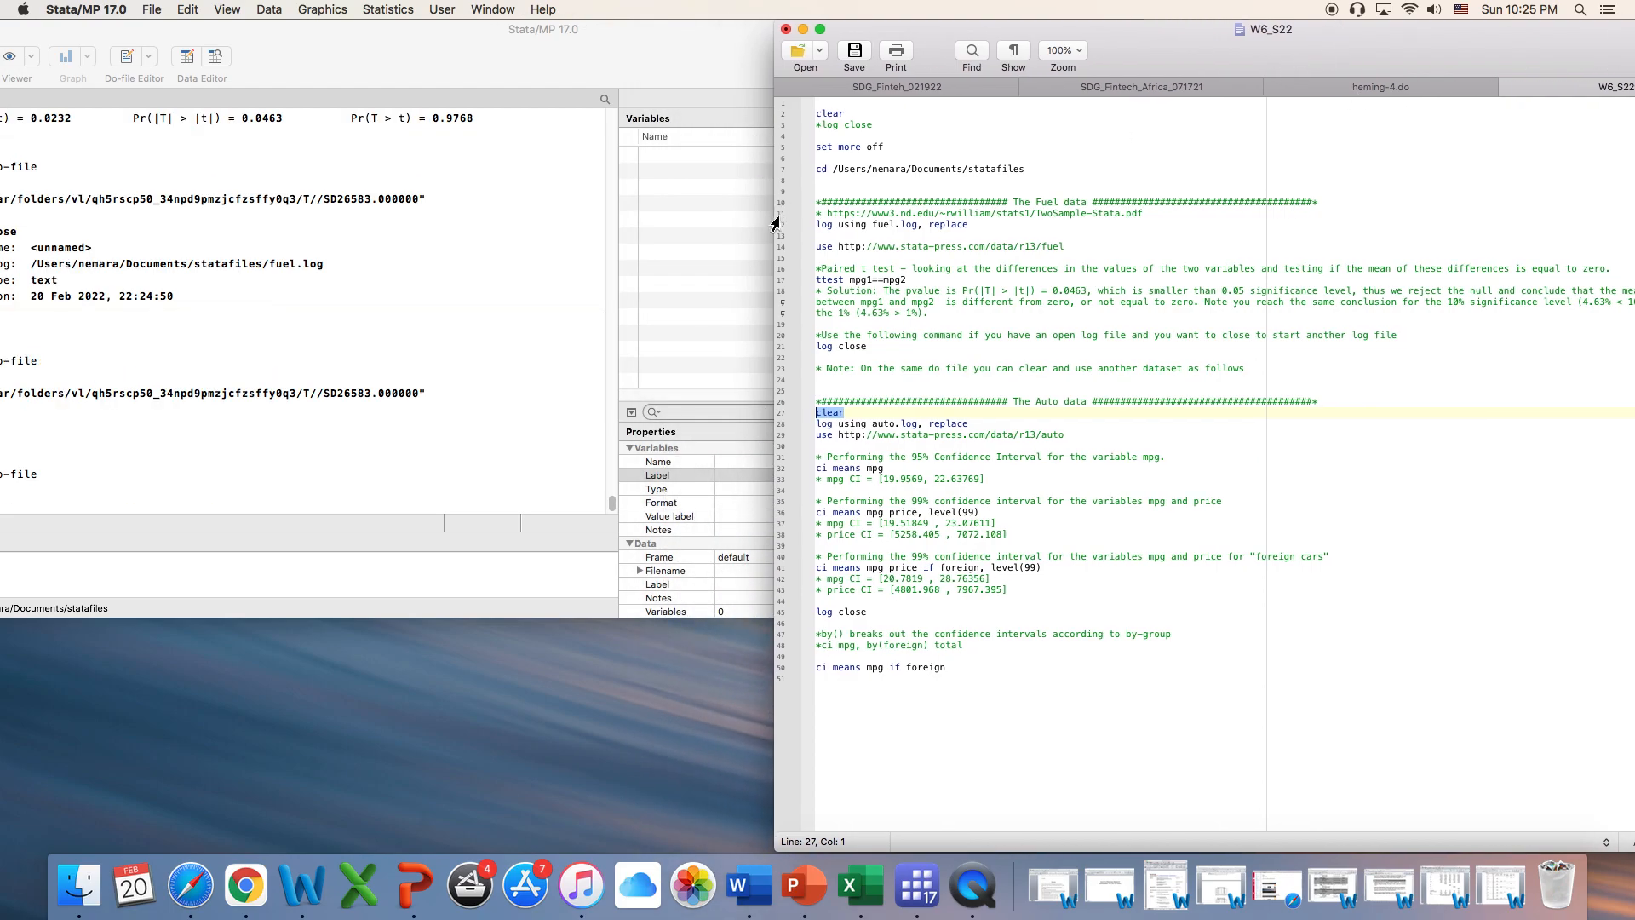
Step: Run the "log using auto.log, replace" line to start a new log for the auto data
click(916, 425)
click(981, 422)
drag(981, 422, 796, 426)
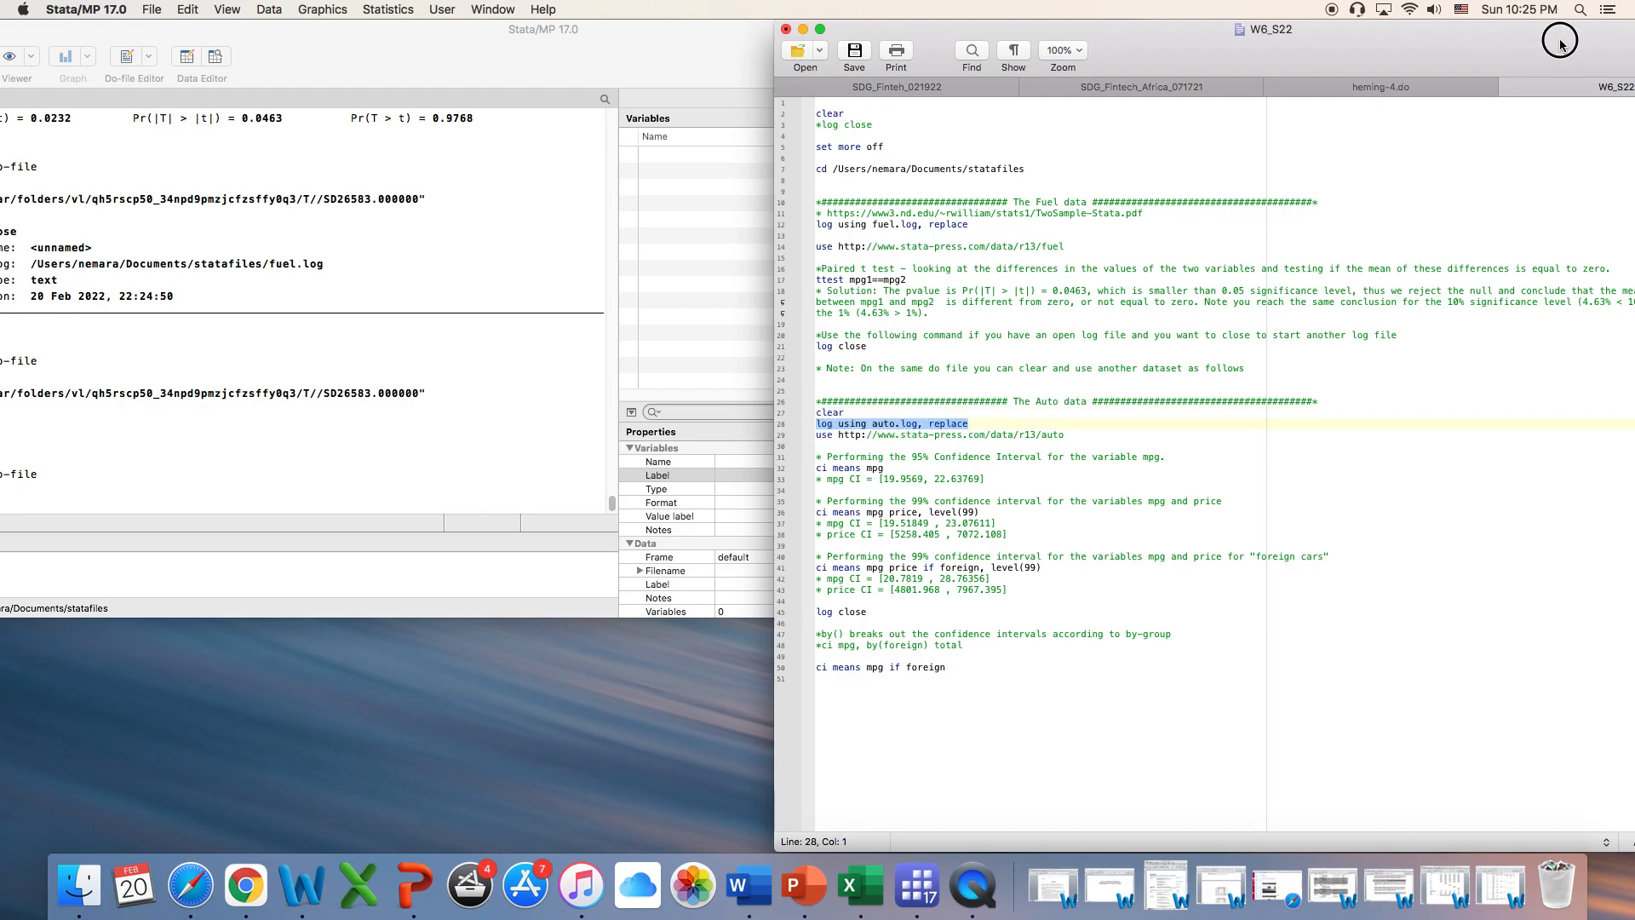
drag(1559, 38, 1473, 47)
click(1621, 53)
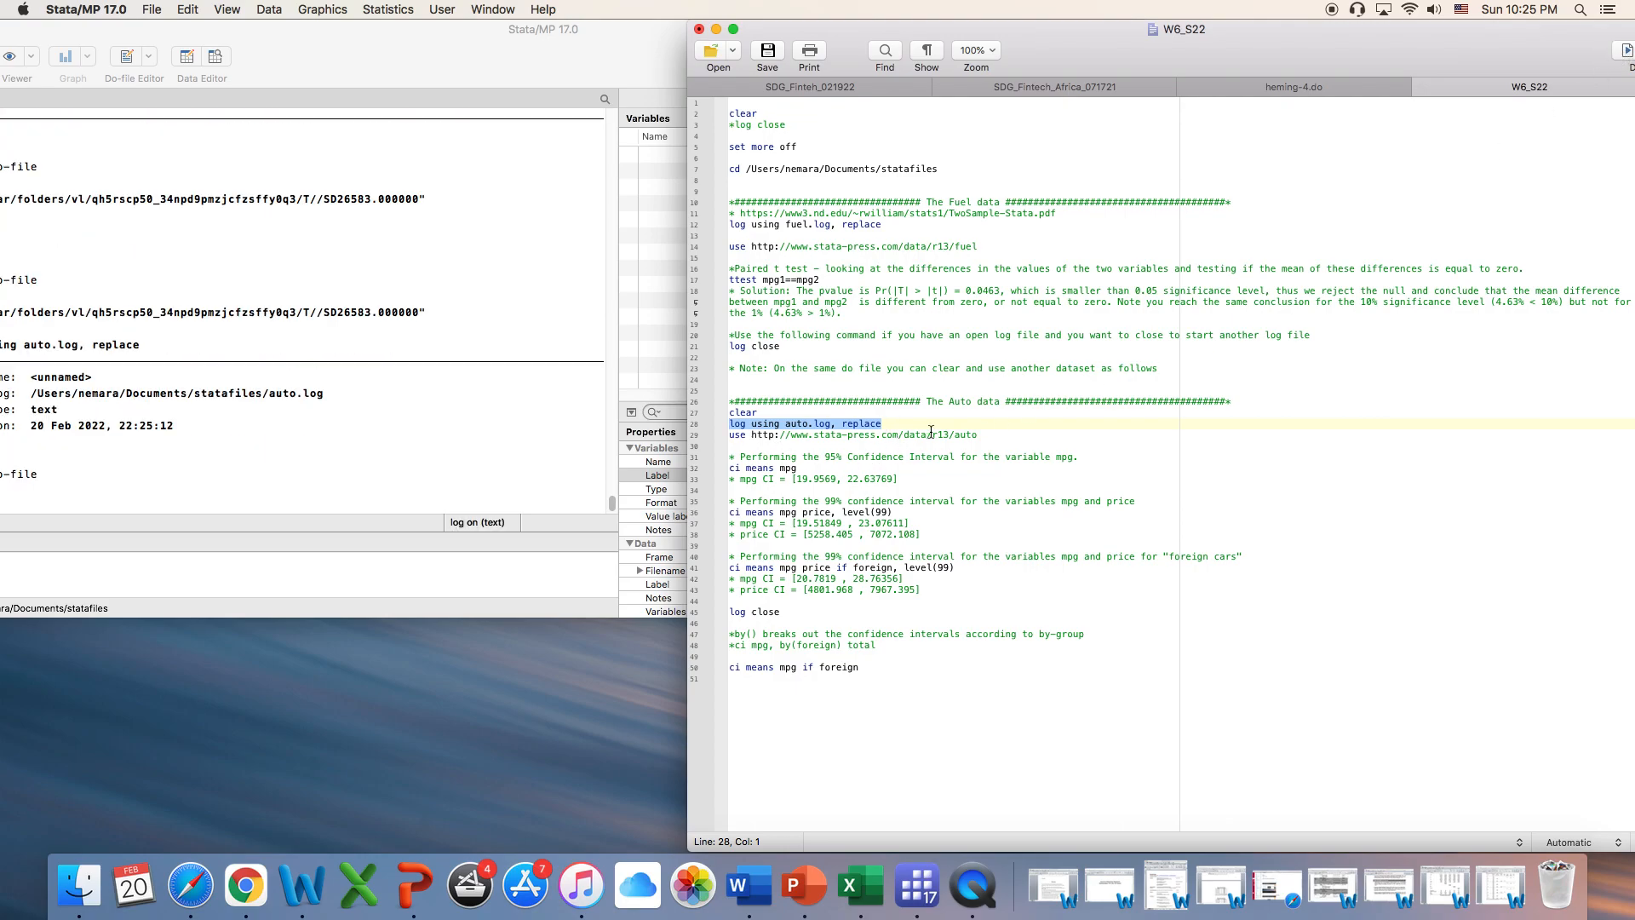
drag(983, 434, 696, 435)
click(1624, 51)
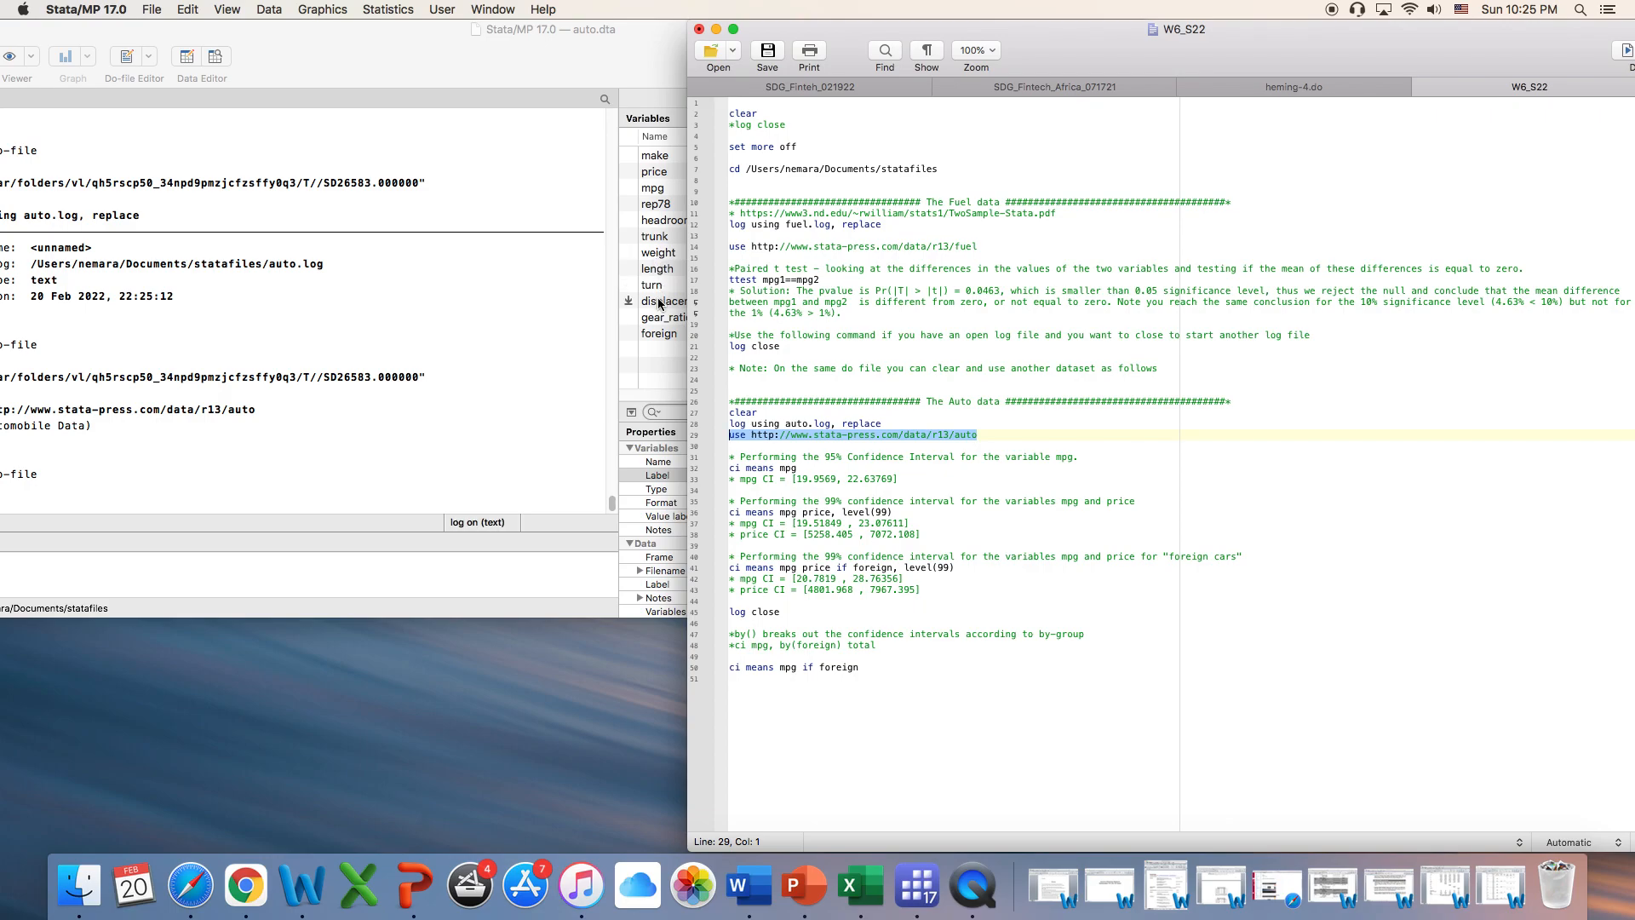
drag(921, 29, 987, 29)
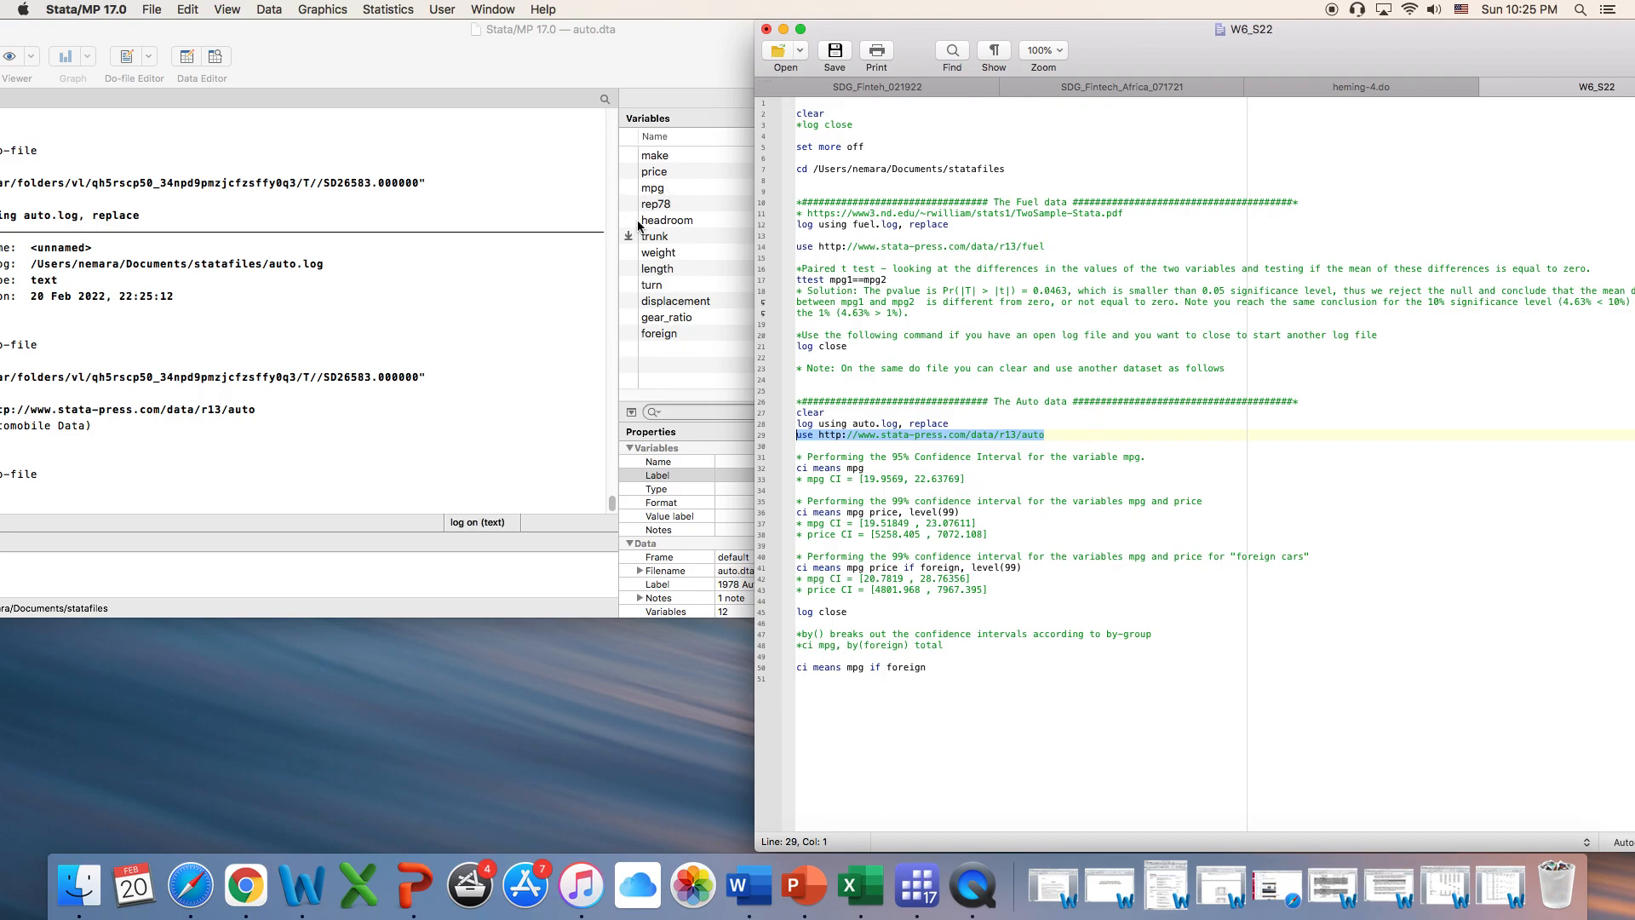
Step: Examine the auto dataset's observations and variable labels in the Data Editor, and close it
click(186, 61)
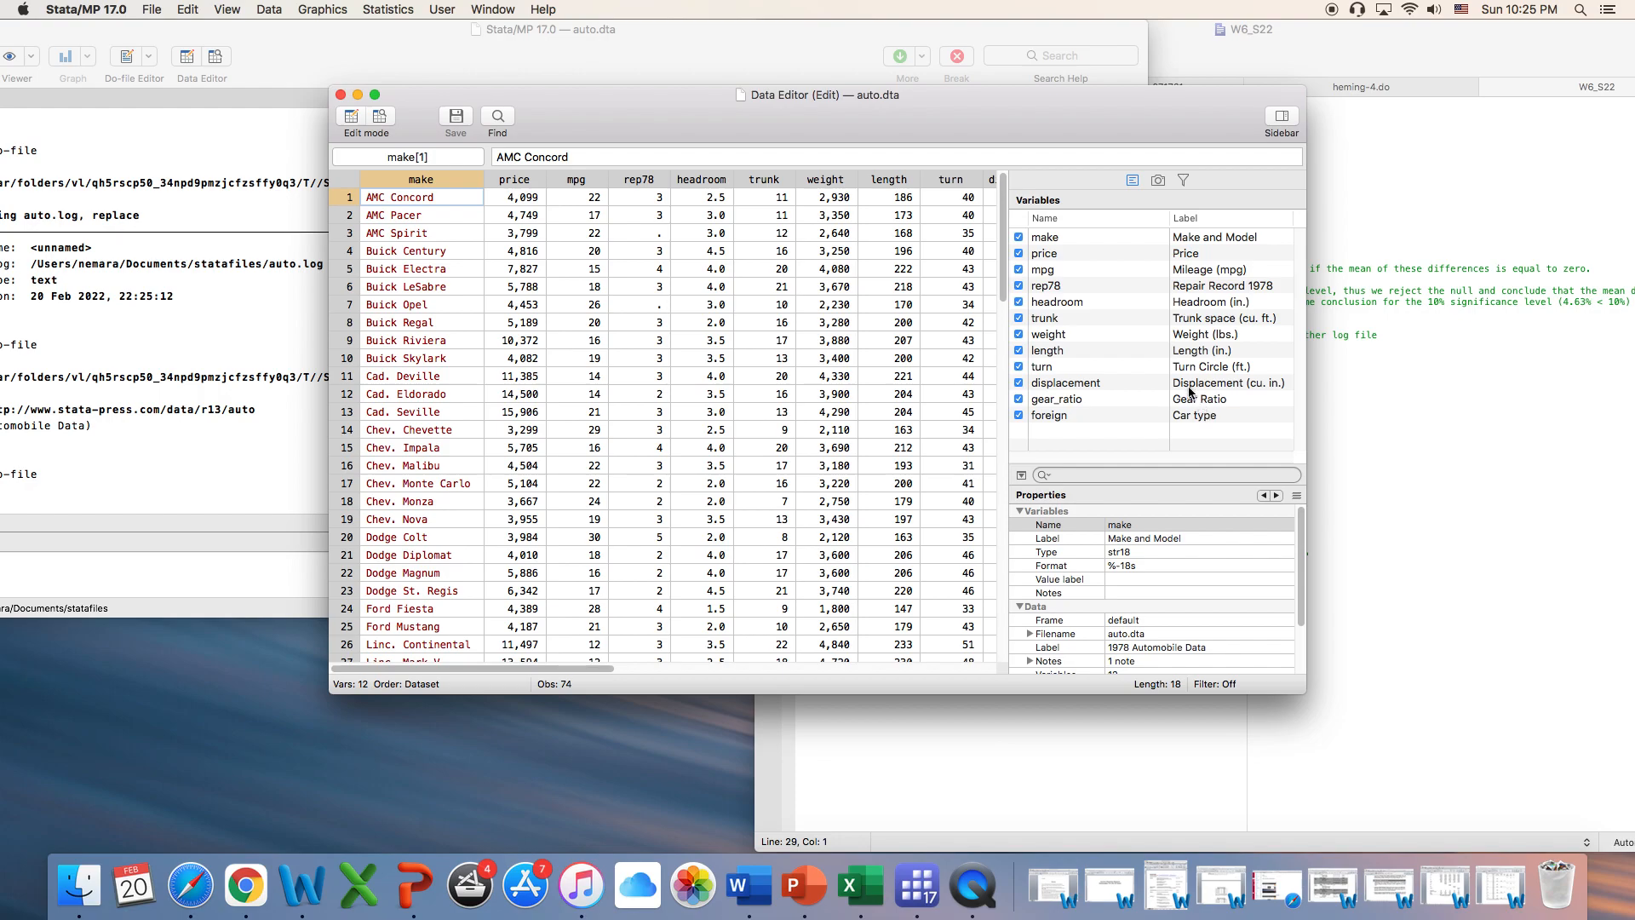
click(1340, 401)
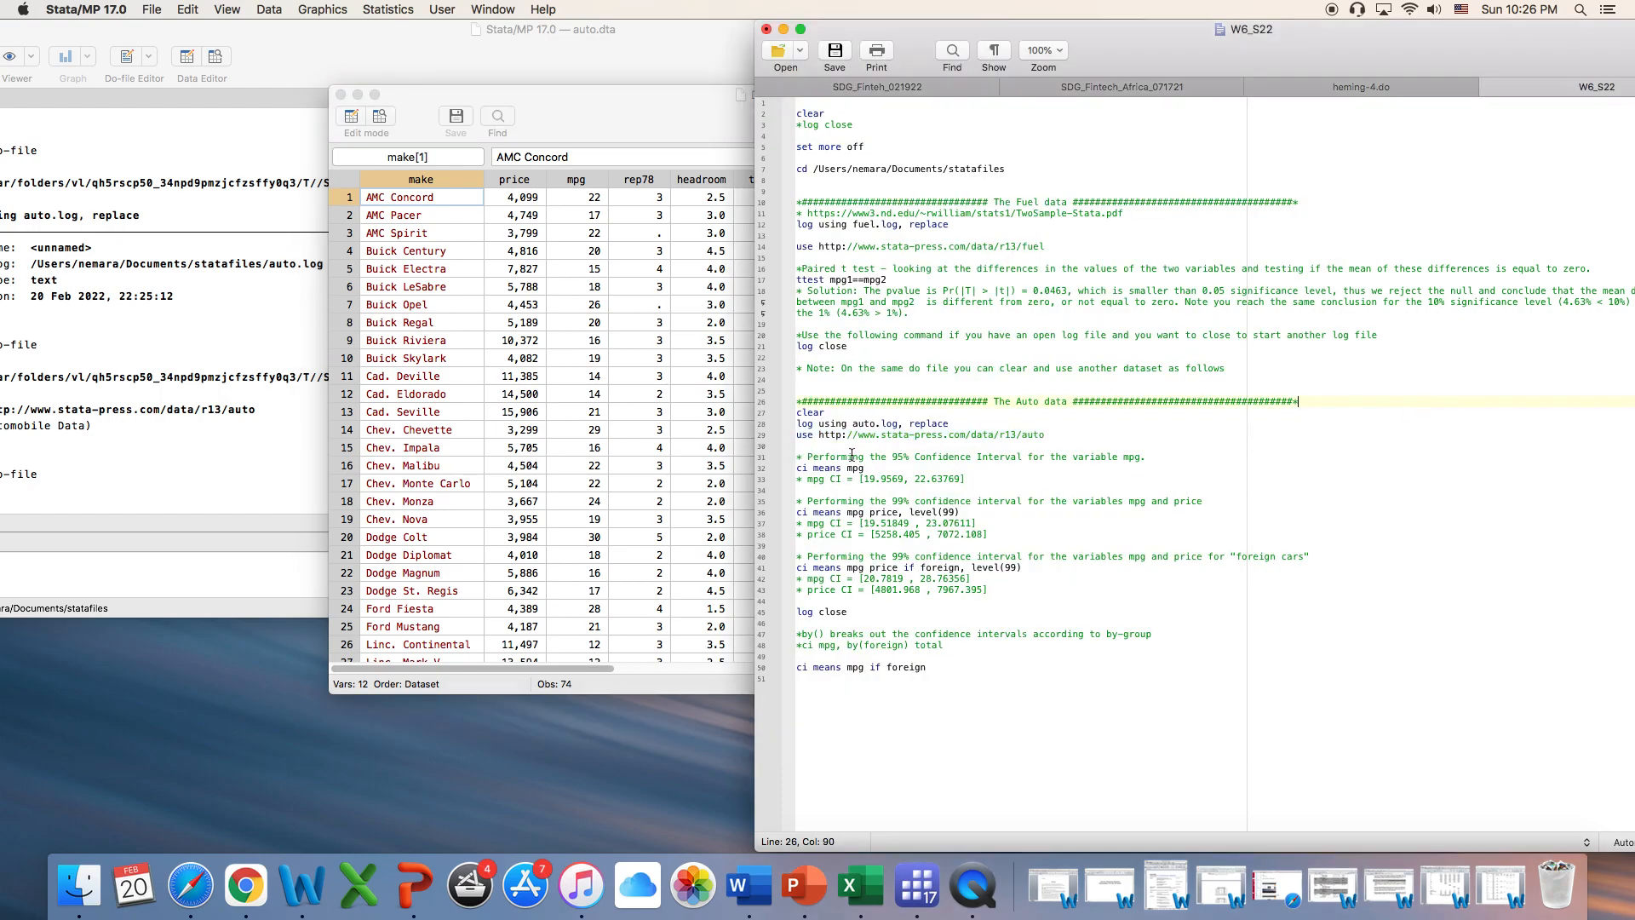
drag(869, 457, 938, 455)
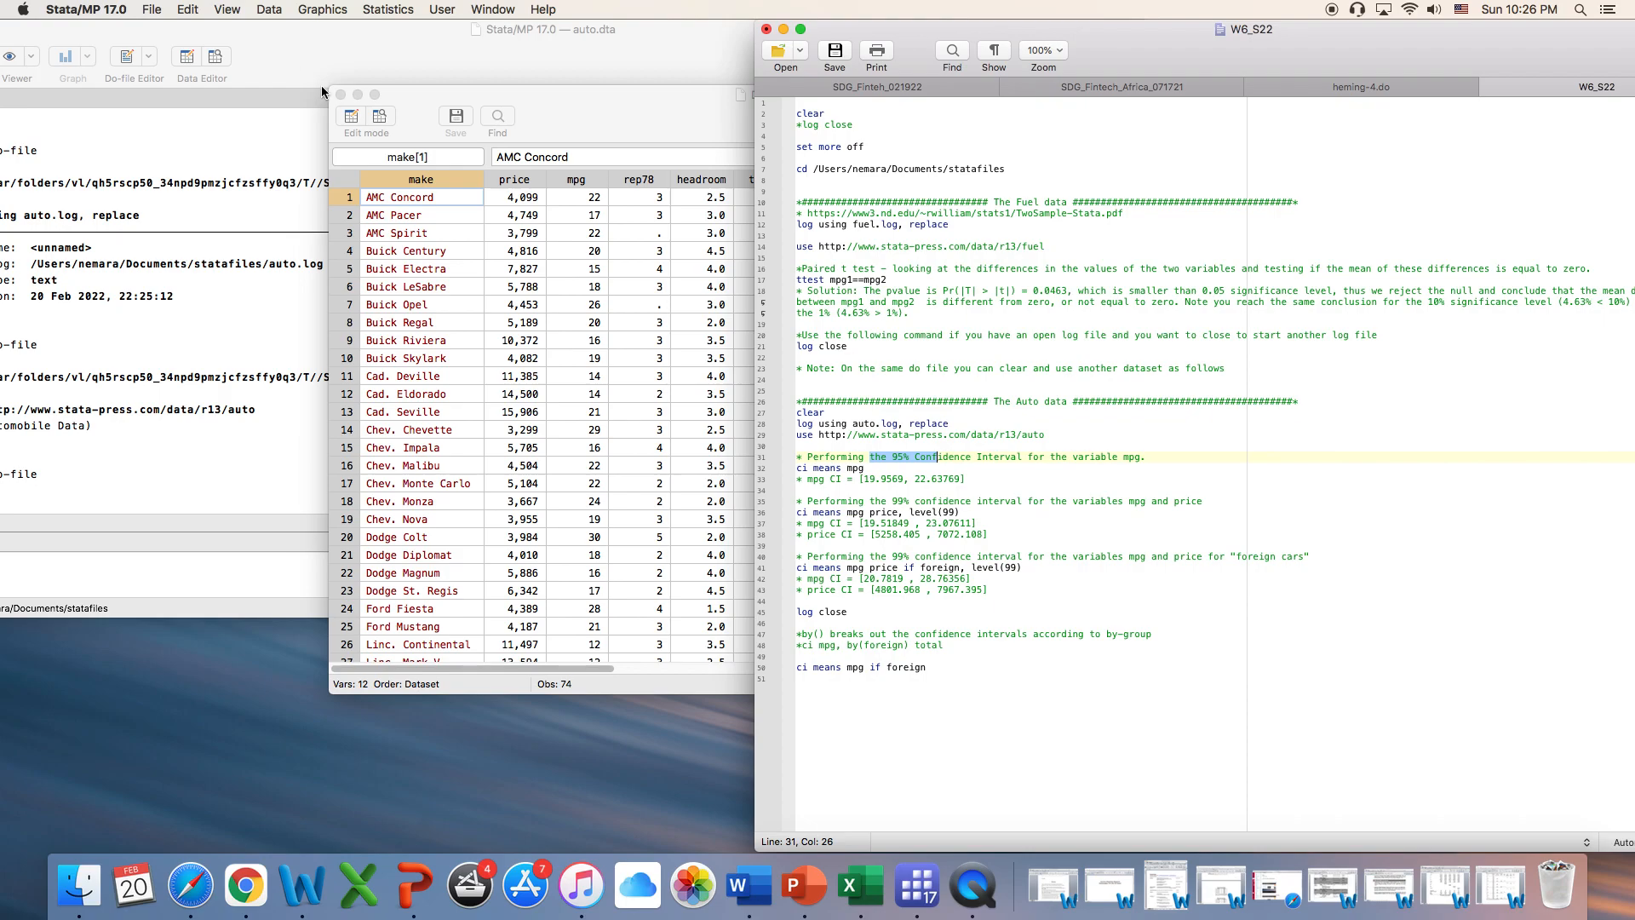
click(341, 94)
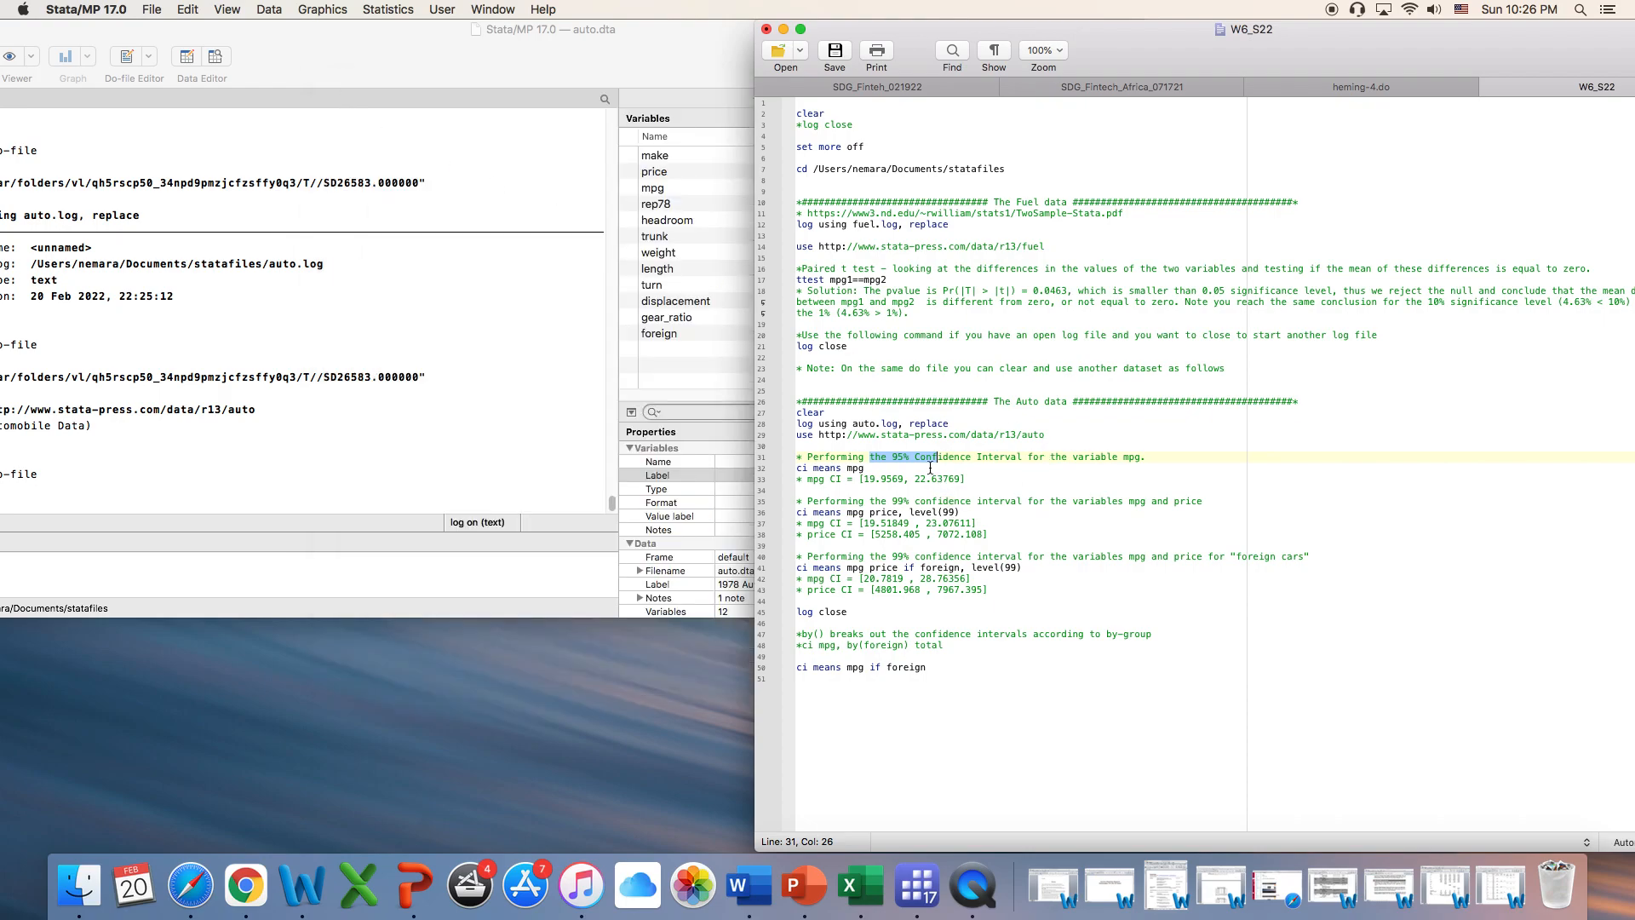
Step: Run "ci means mpg" for the 95% confidence interval and shift the main Stata window to show the whole results table
click(805, 468)
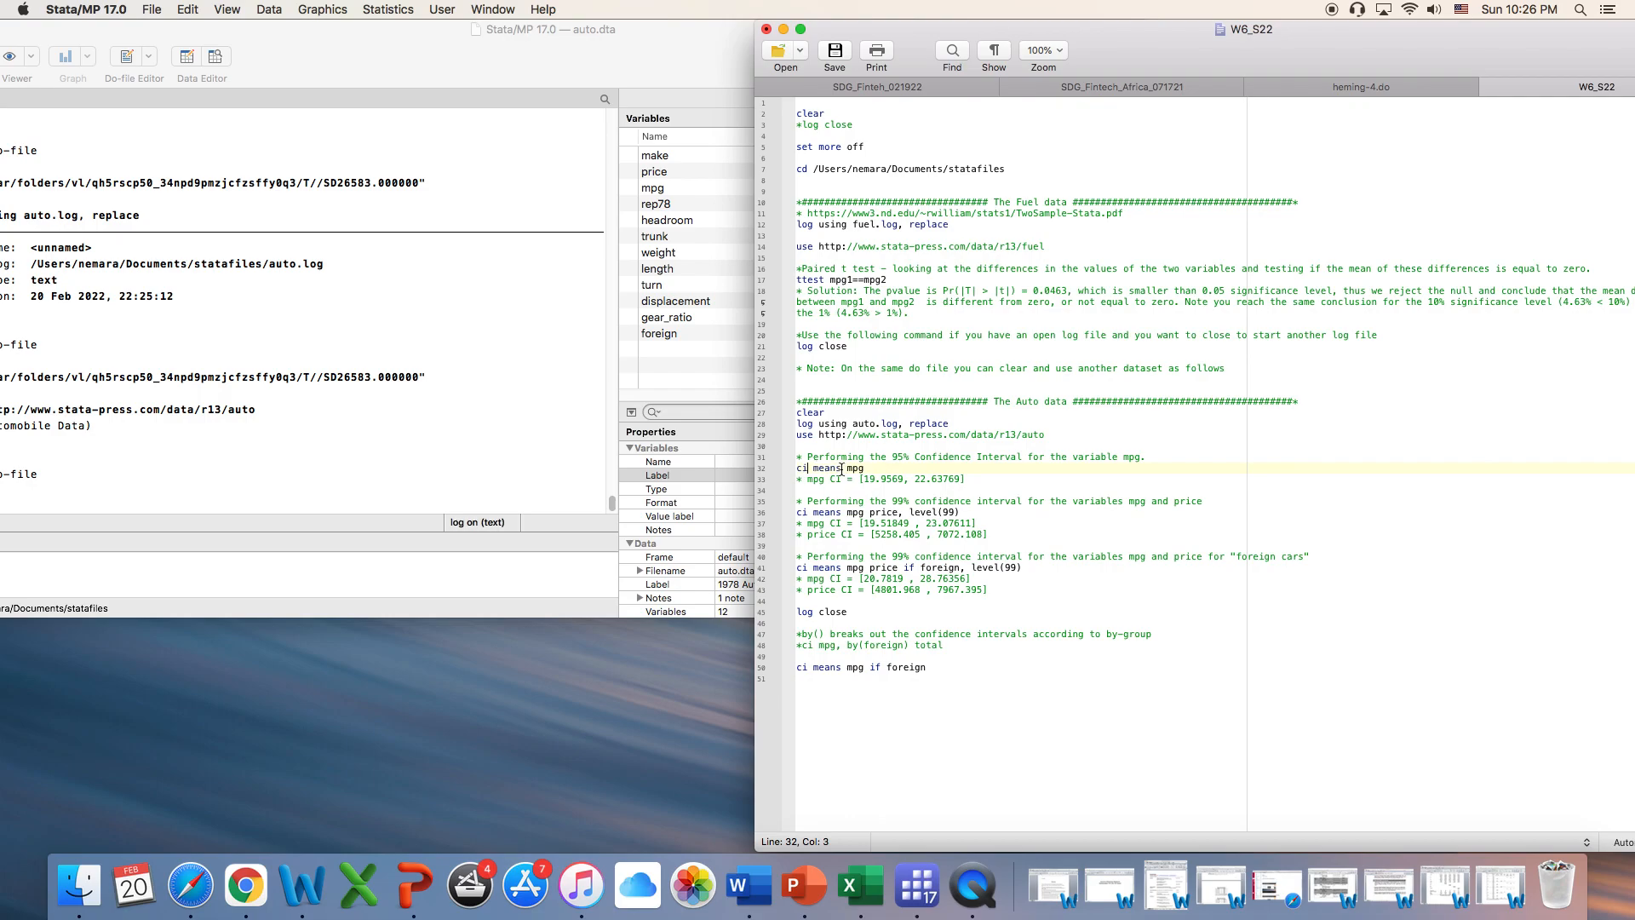
drag(849, 469, 777, 469)
drag(1481, 53, 1369, 52)
click(1581, 50)
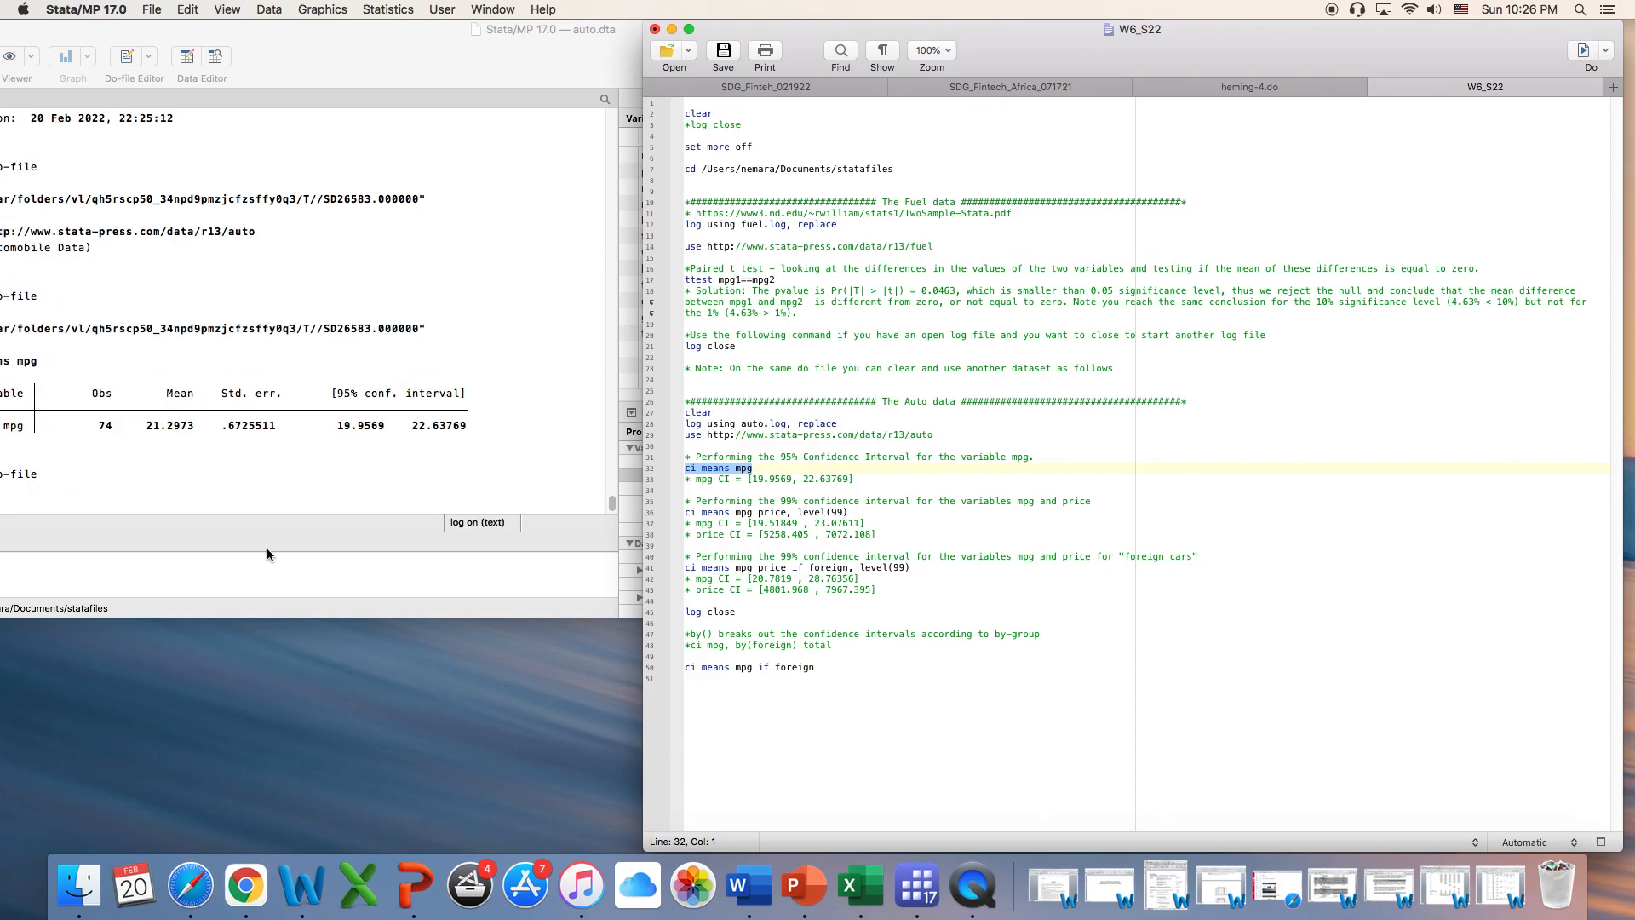
drag(347, 54, 390, 55)
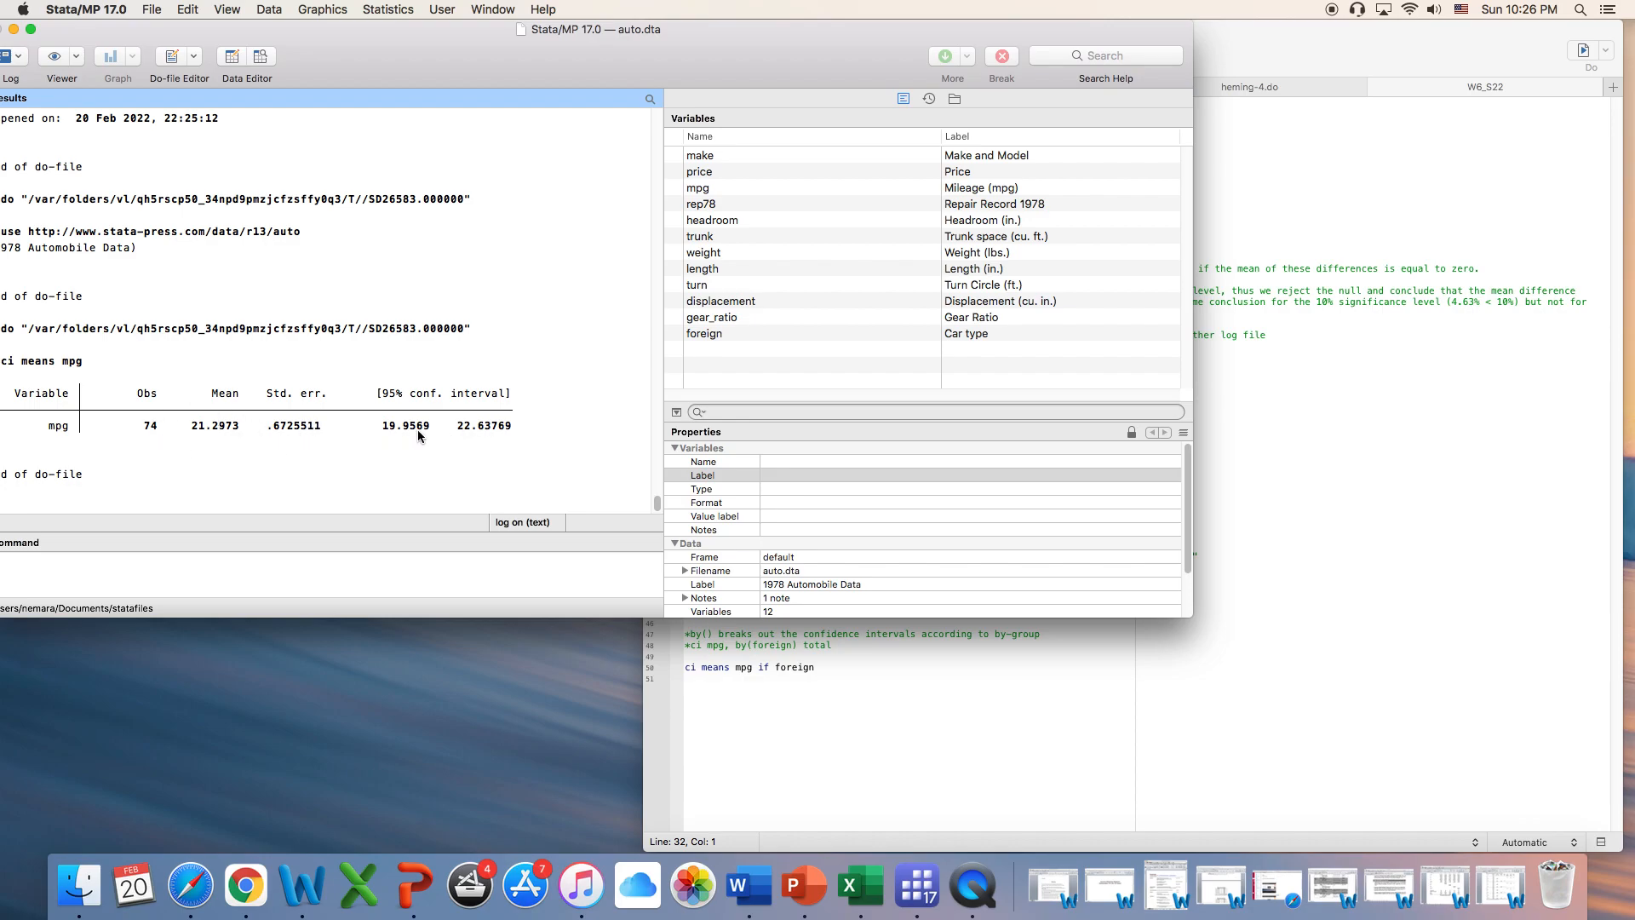
click(1367, 412)
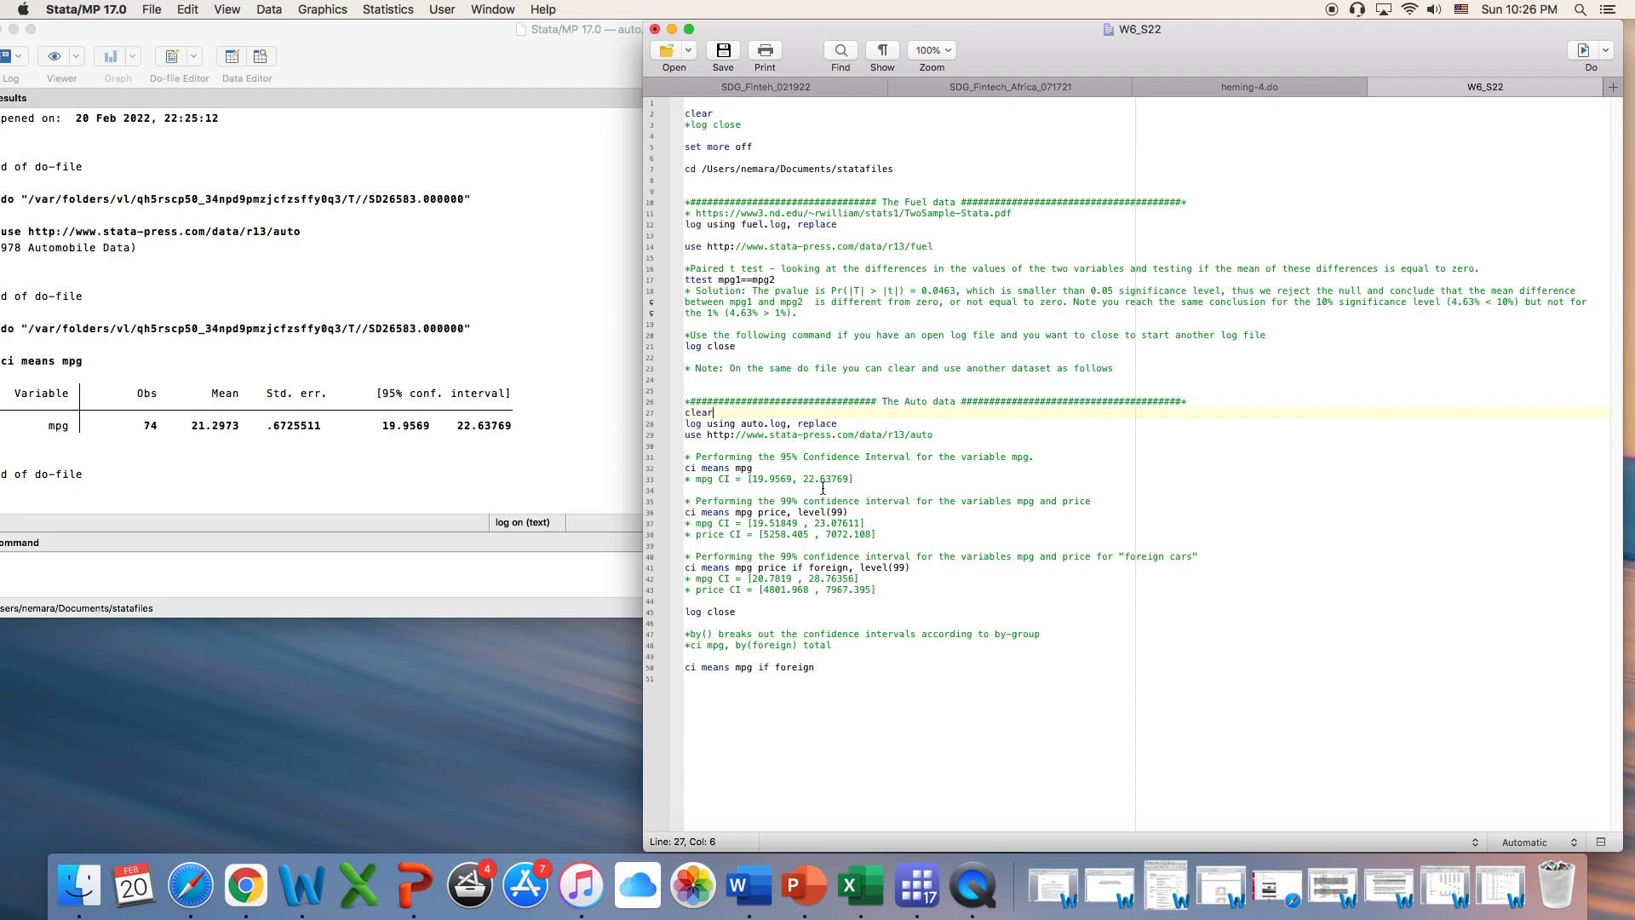
Step: Run the "ci means mpg price, level(99)" line to compute the 99% confidence intervals for mpg and price
drag(798, 501, 776, 501)
click(756, 468)
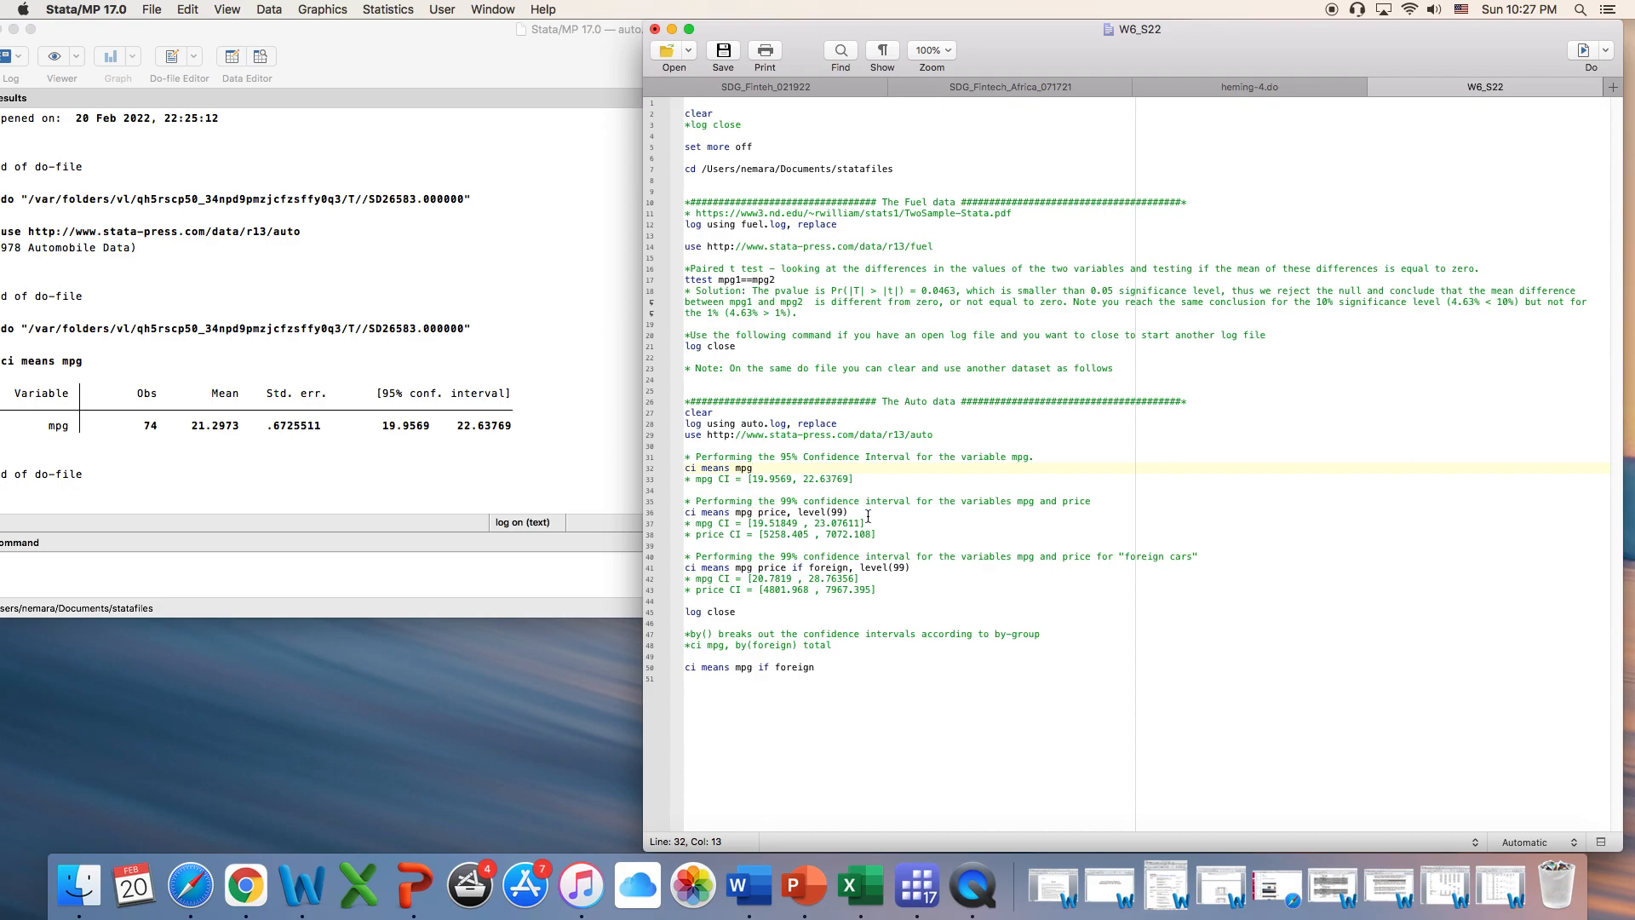
drag(848, 513, 673, 514)
click(1583, 55)
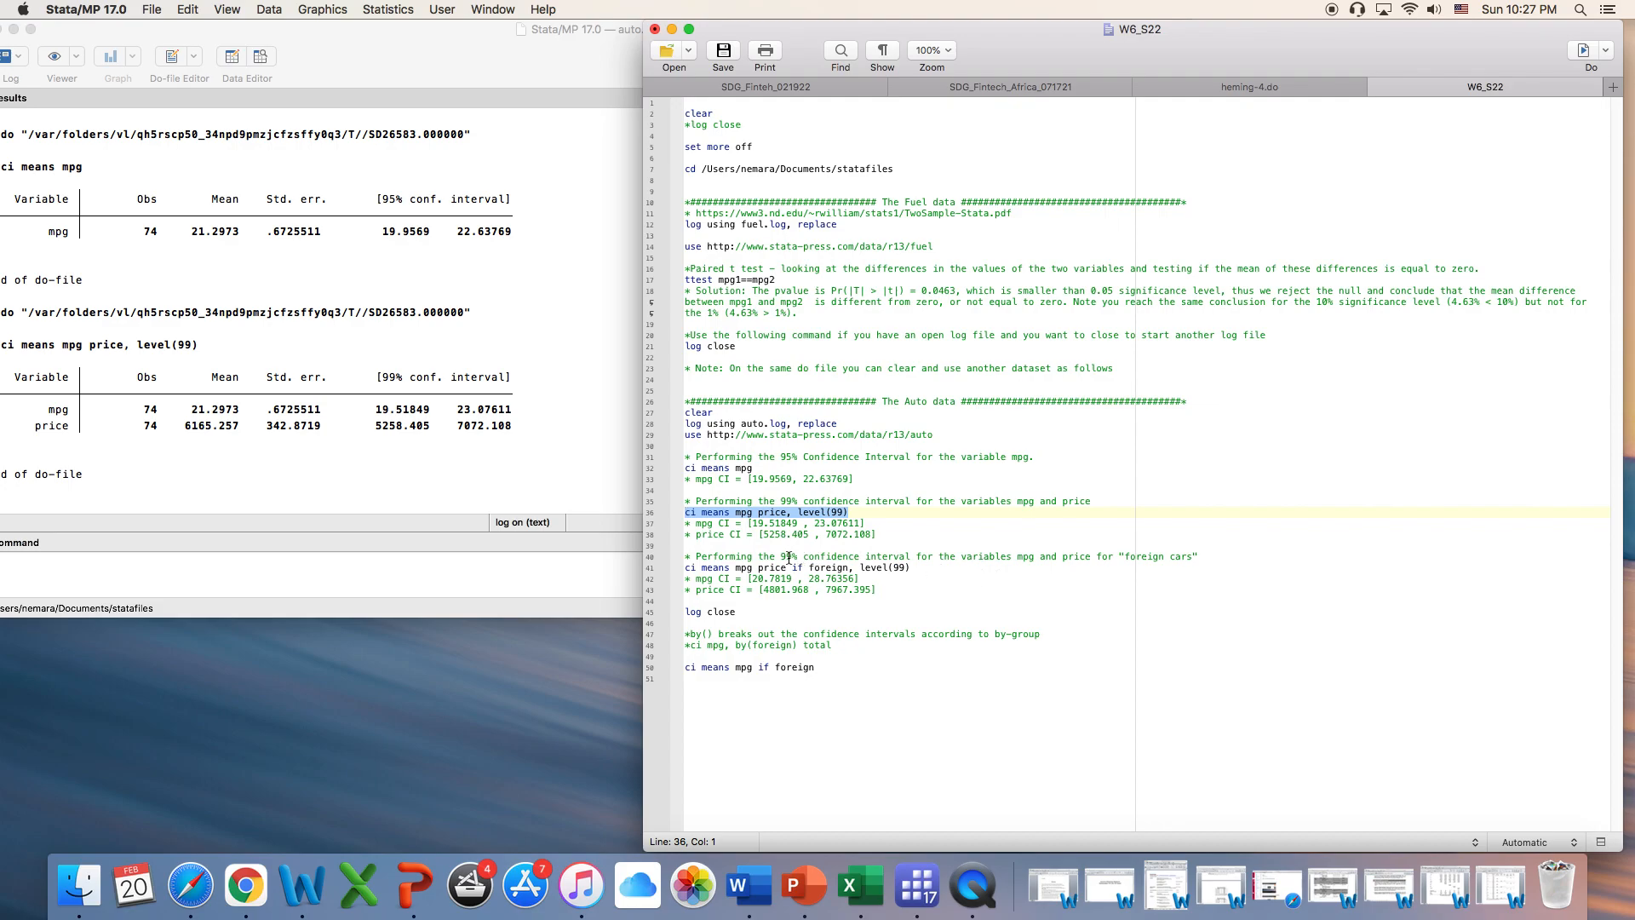
Step: Run "ci means mpg price if foreign, level(99)" to compute the 99% confidence intervals for foreign cars
drag(800, 555, 773, 557)
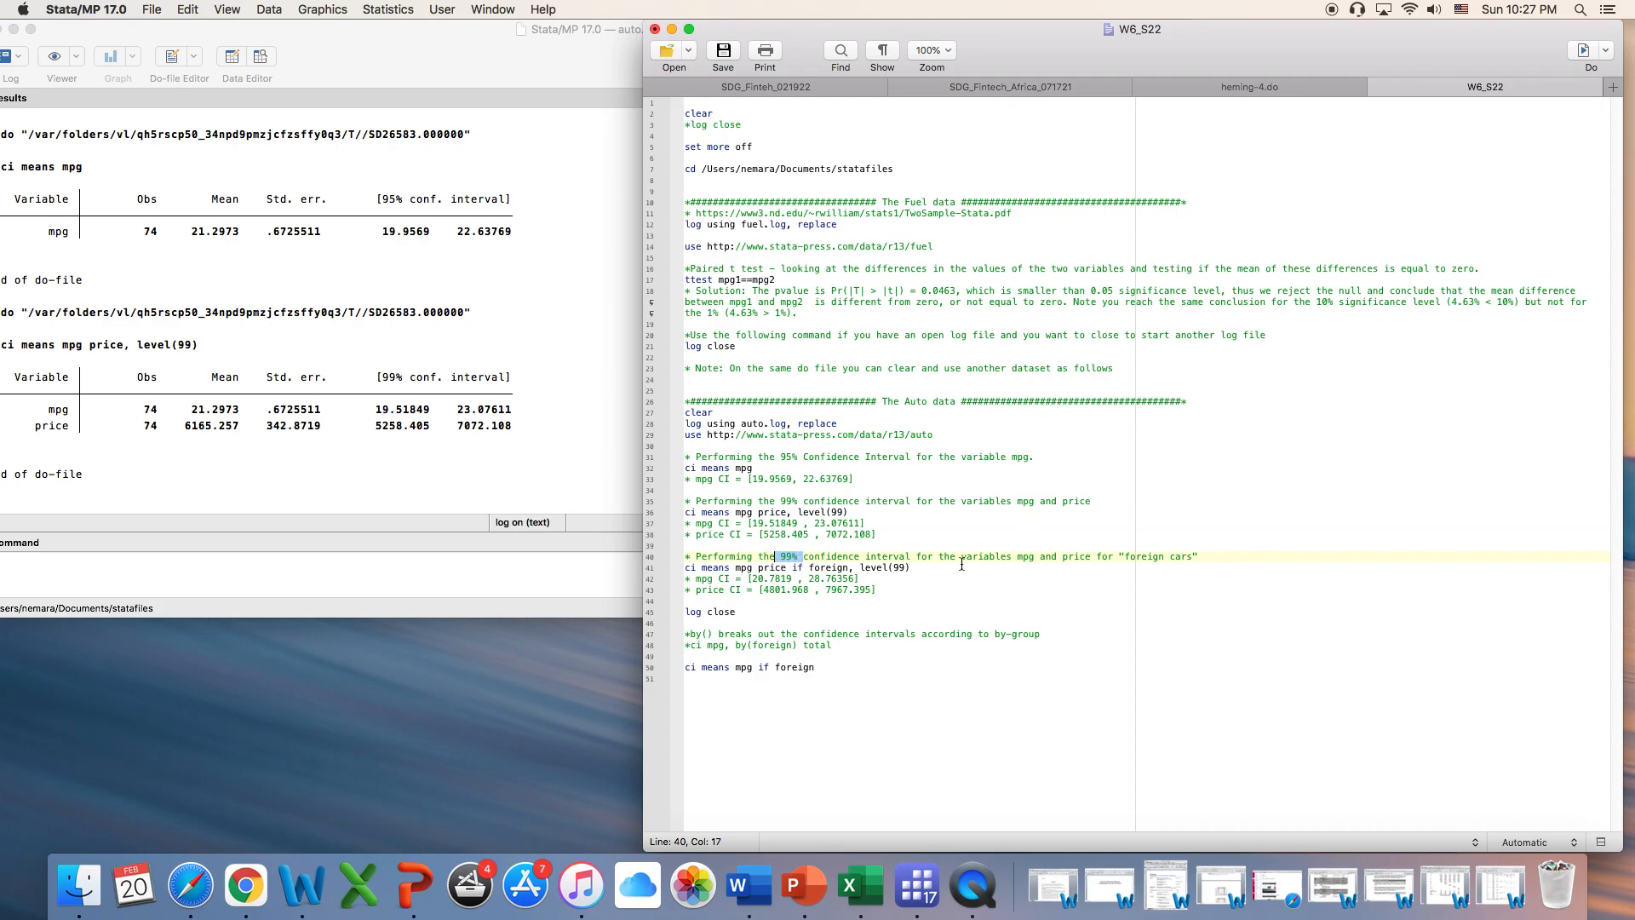
drag(961, 556, 1197, 556)
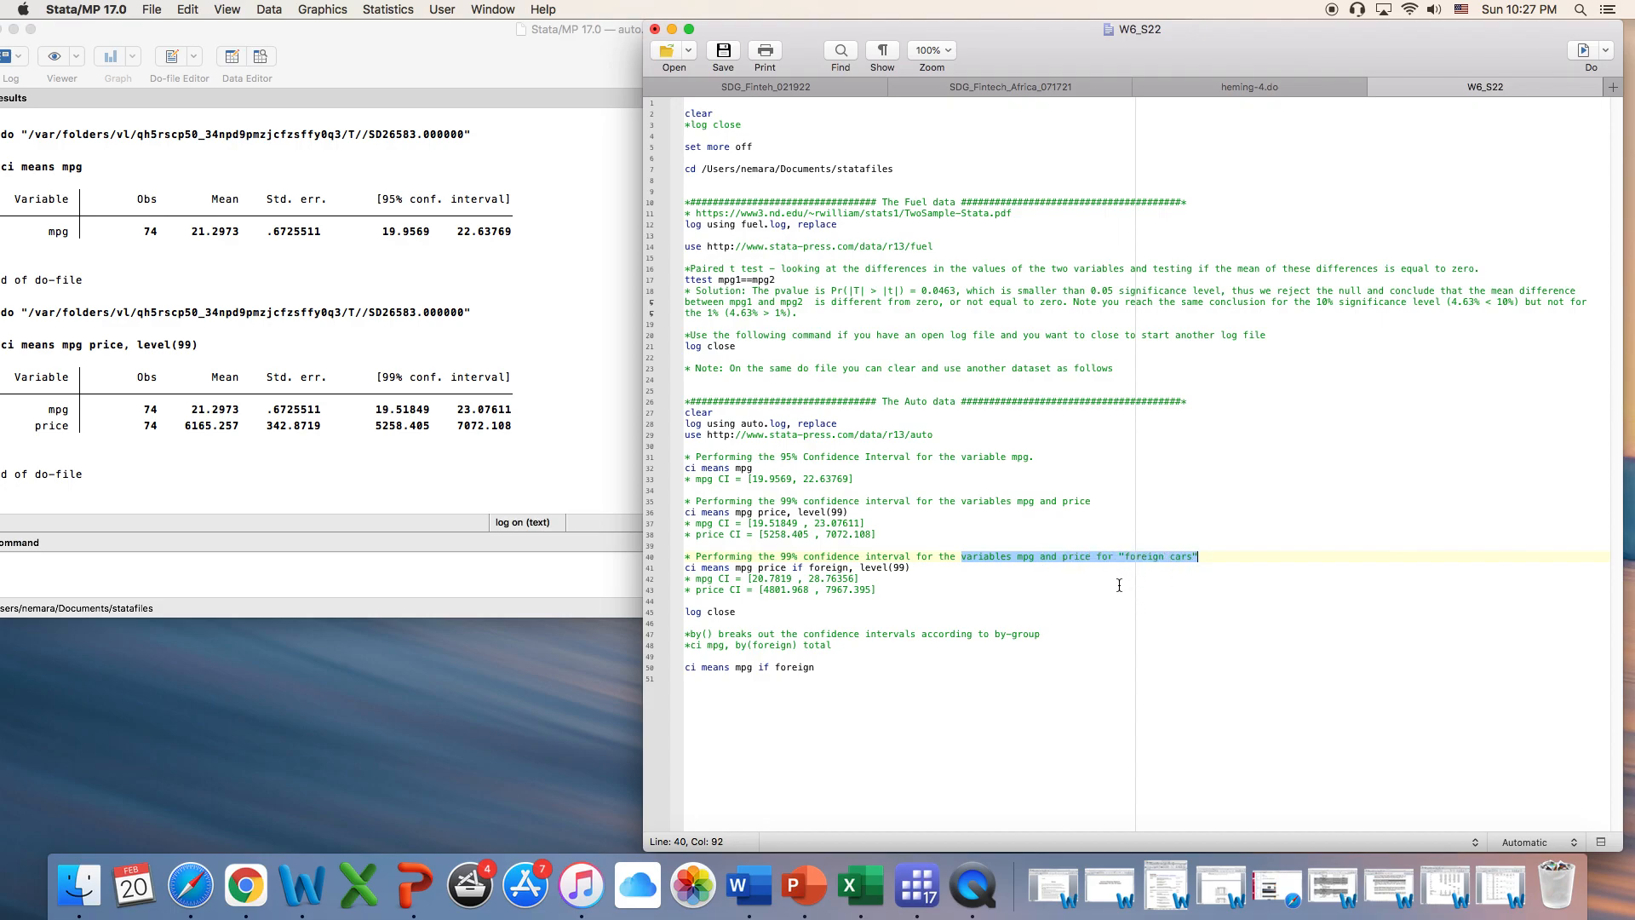
drag(920, 568, 685, 568)
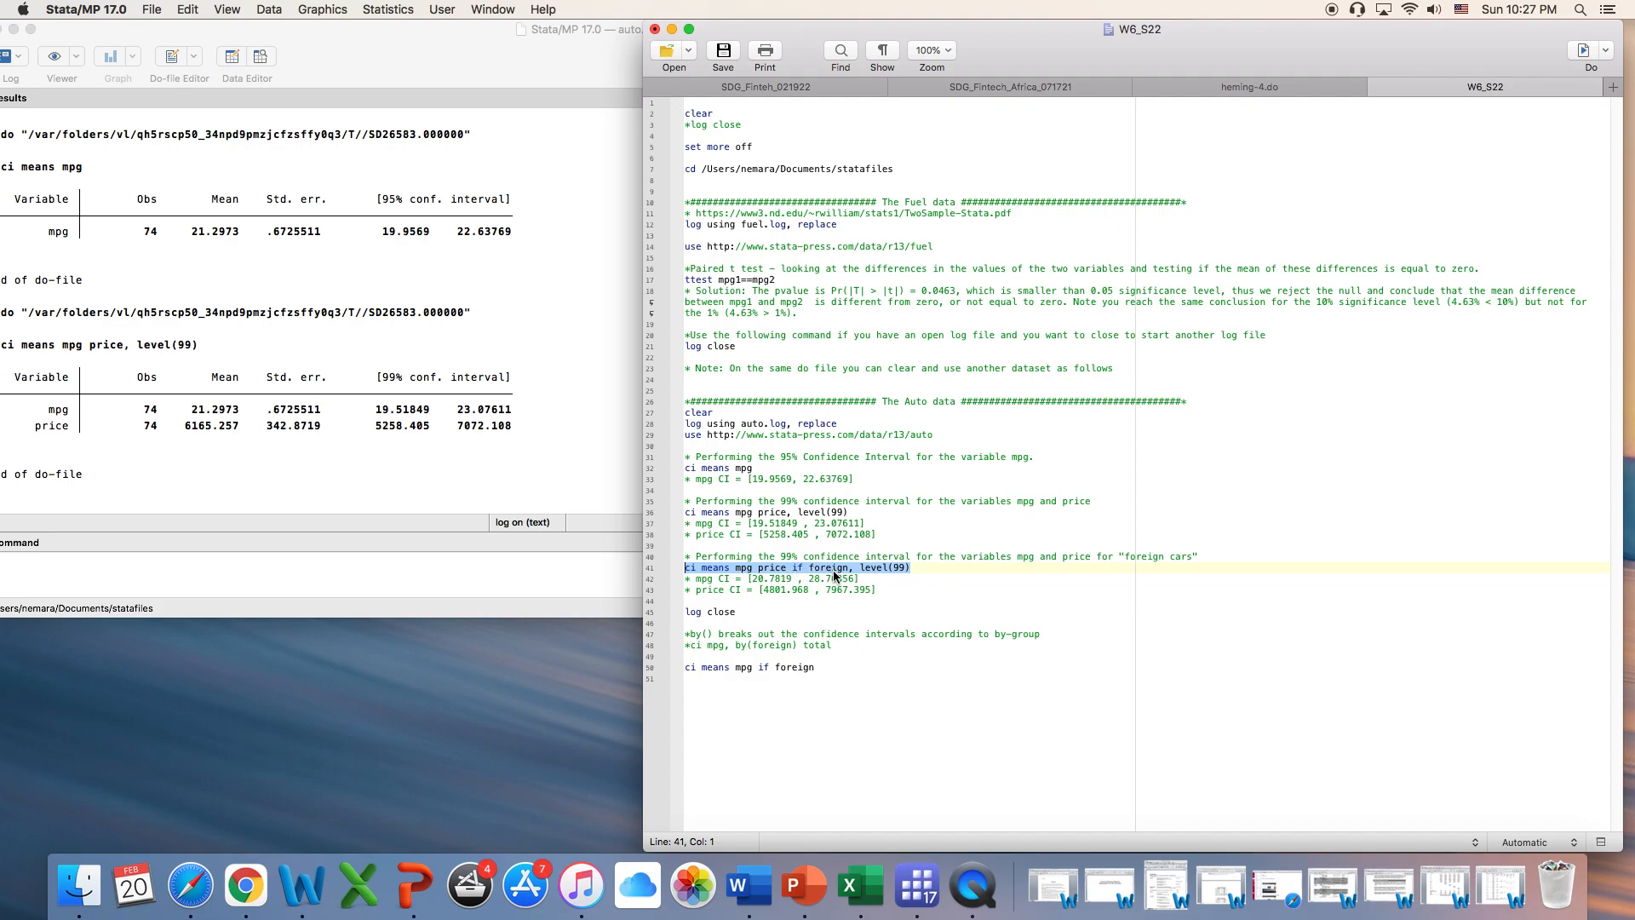
click(1586, 52)
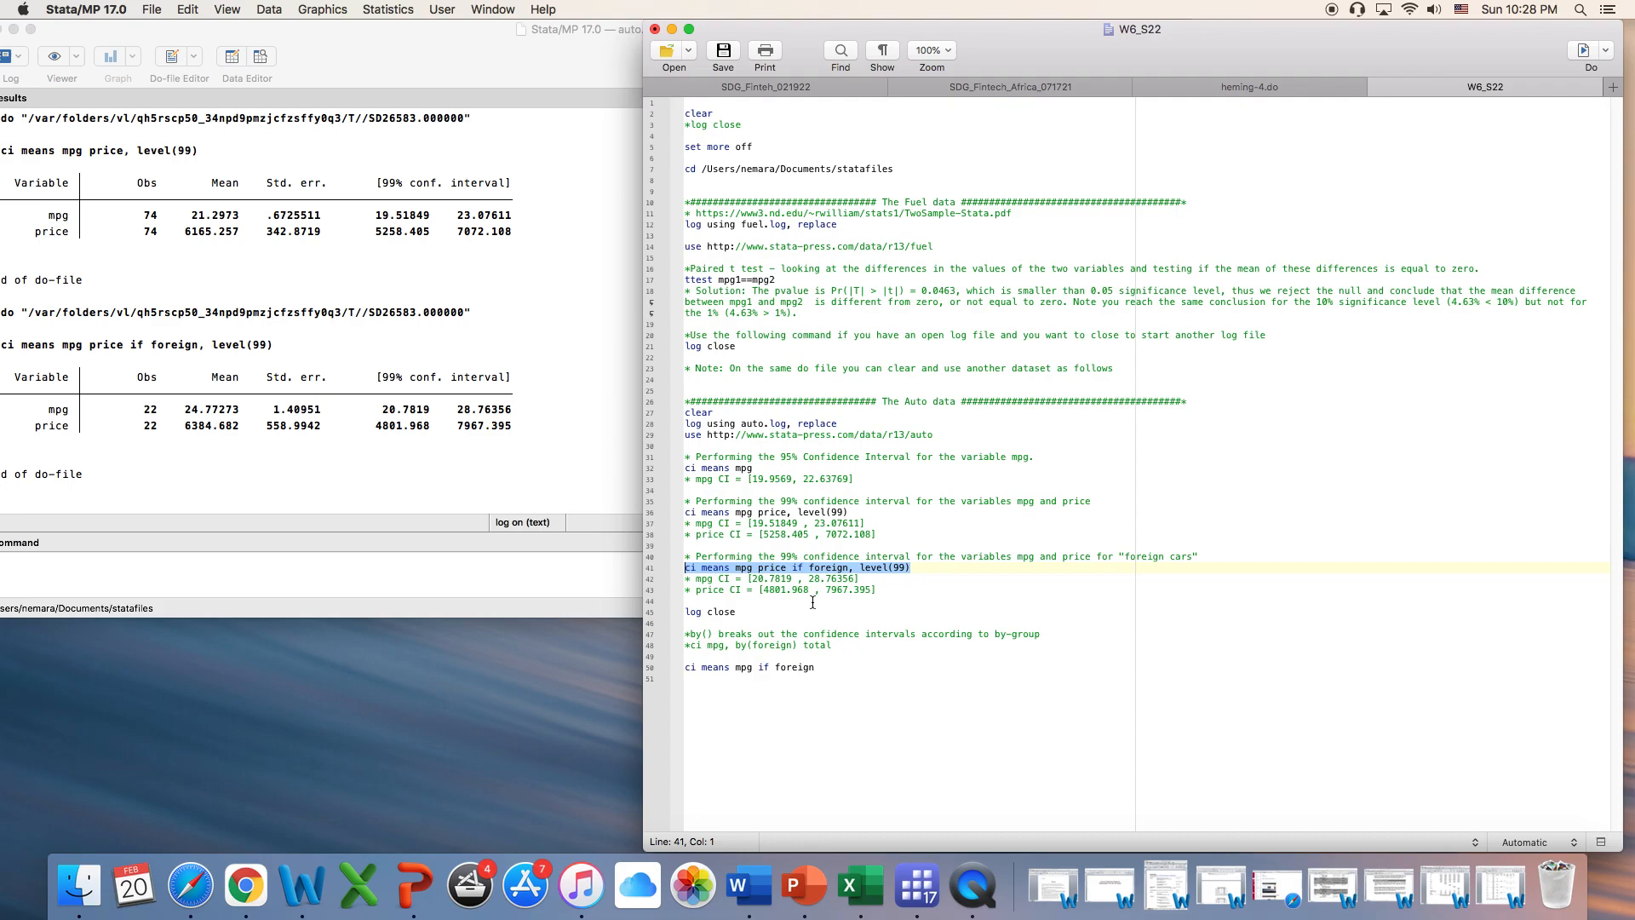
Step: Run the "log close" line at the end of the Auto data section to close auto.log
click(775, 611)
drag(775, 611, 683, 611)
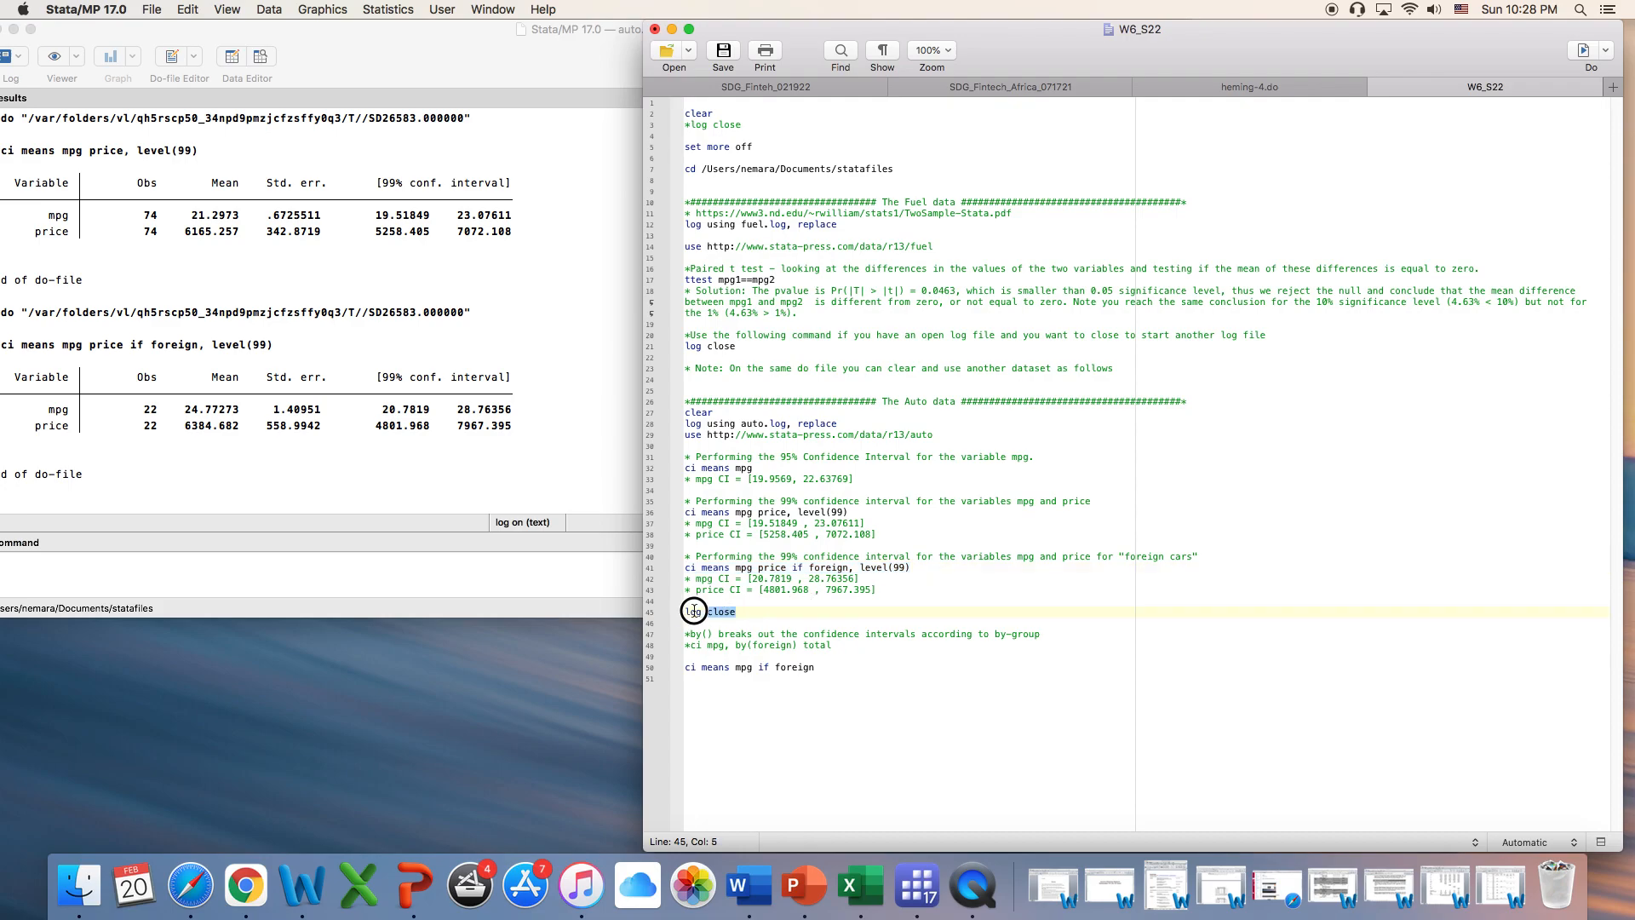
click(1586, 55)
Step: Delete the "ci means mpg if foreign" line at the end of the do-file
drag(832, 667, 645, 675)
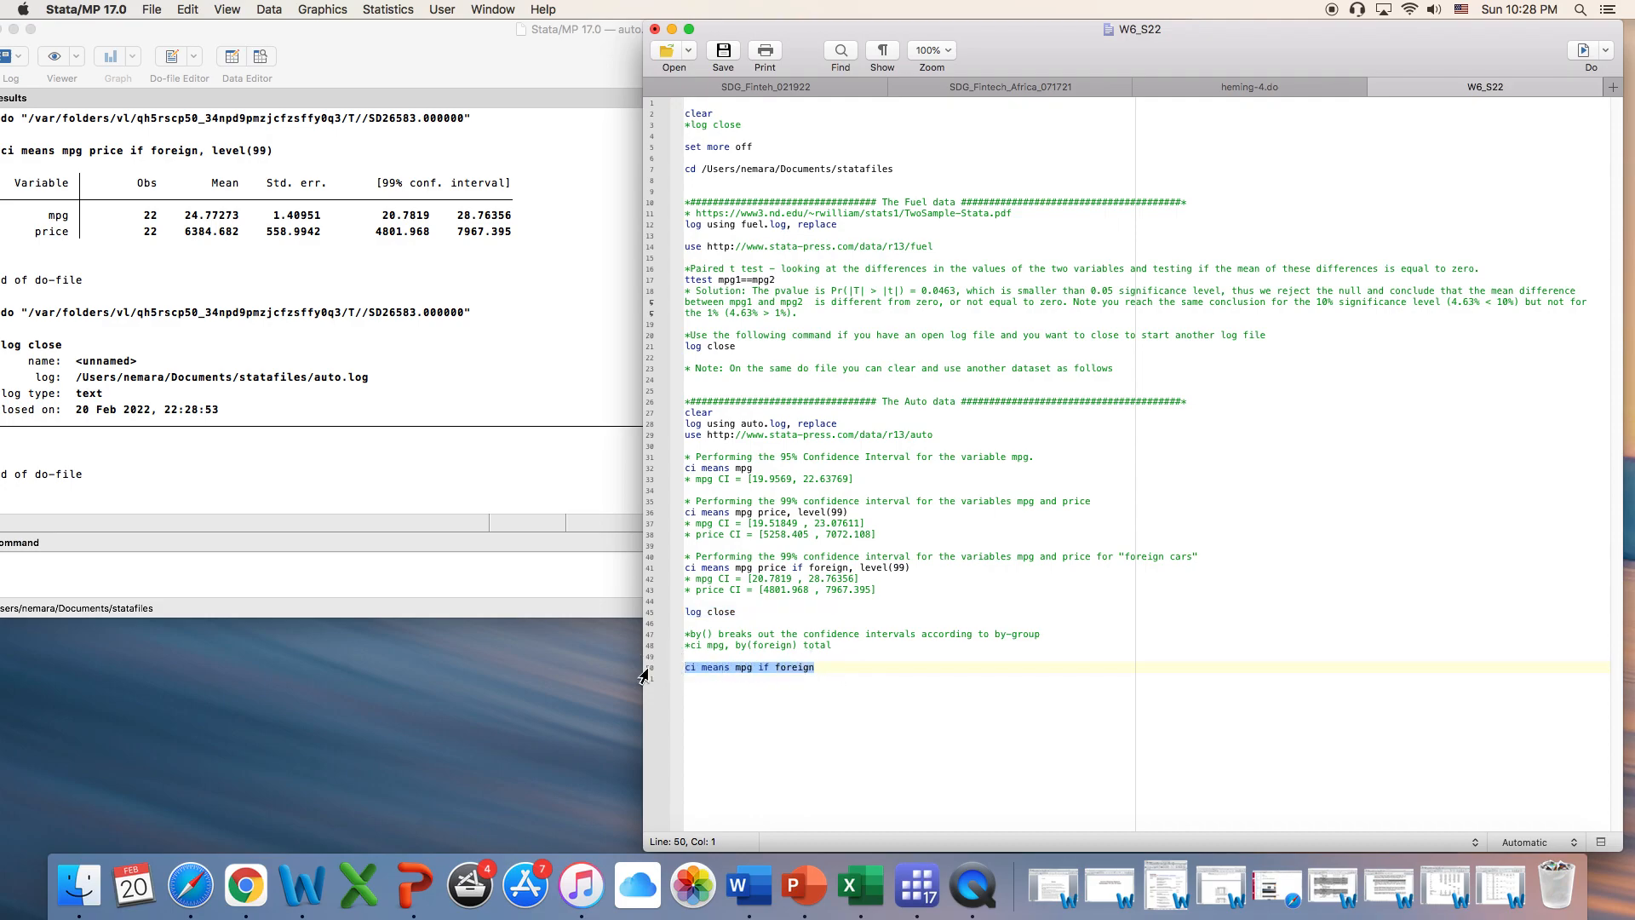
key(BackSpace)
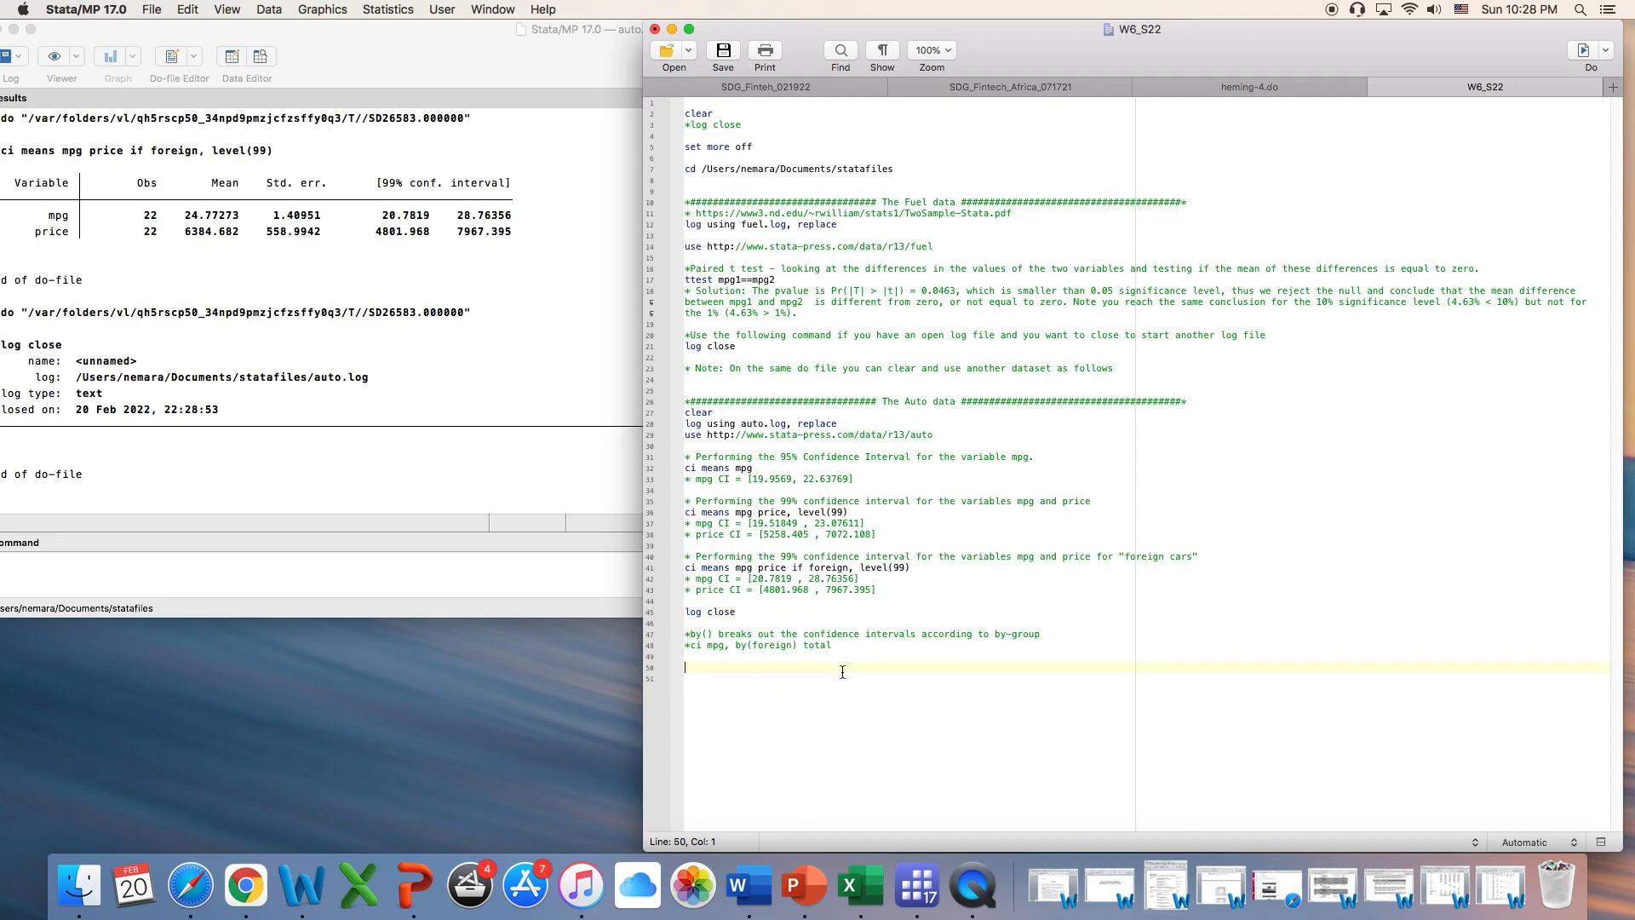